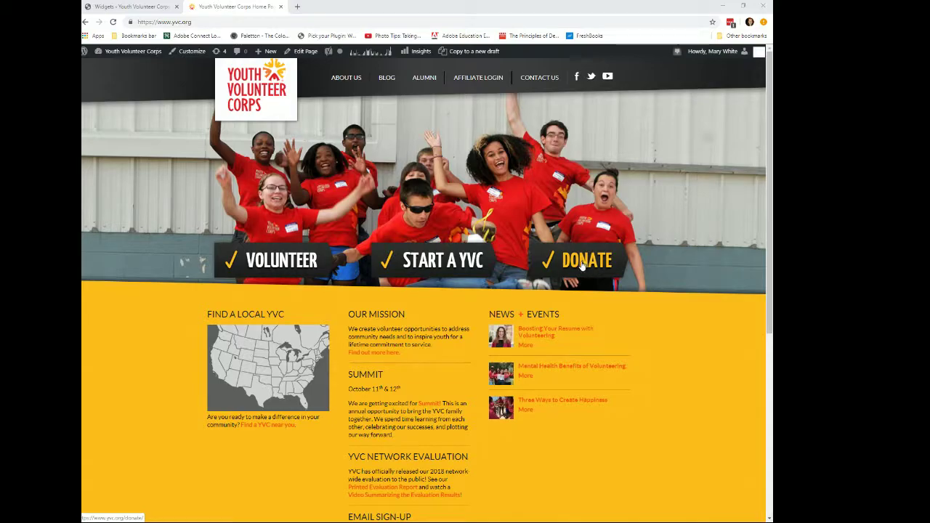
# - View the Volunteer page's side menu on the live site and open the Menus settings of the test site's admin
pyautogui.click(294, 264)
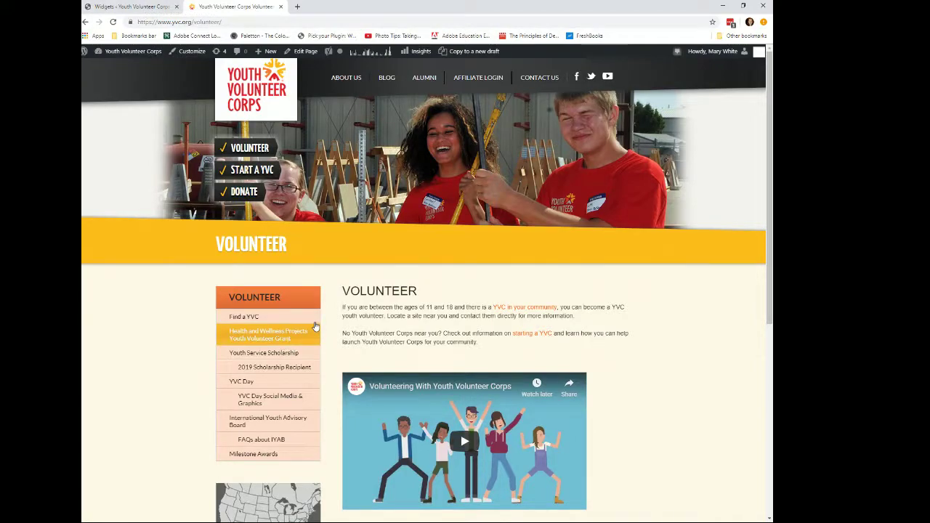
pyautogui.click(148, 9)
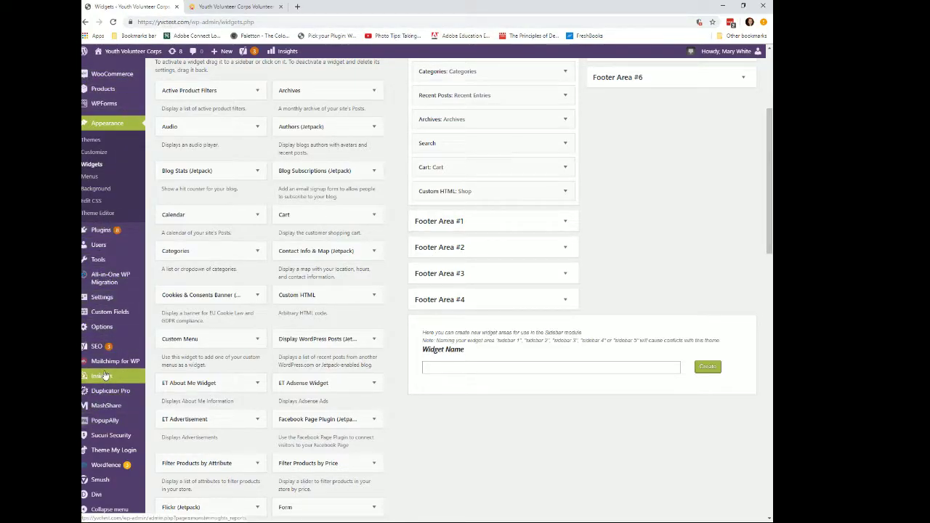
pyautogui.moveTo(102, 304)
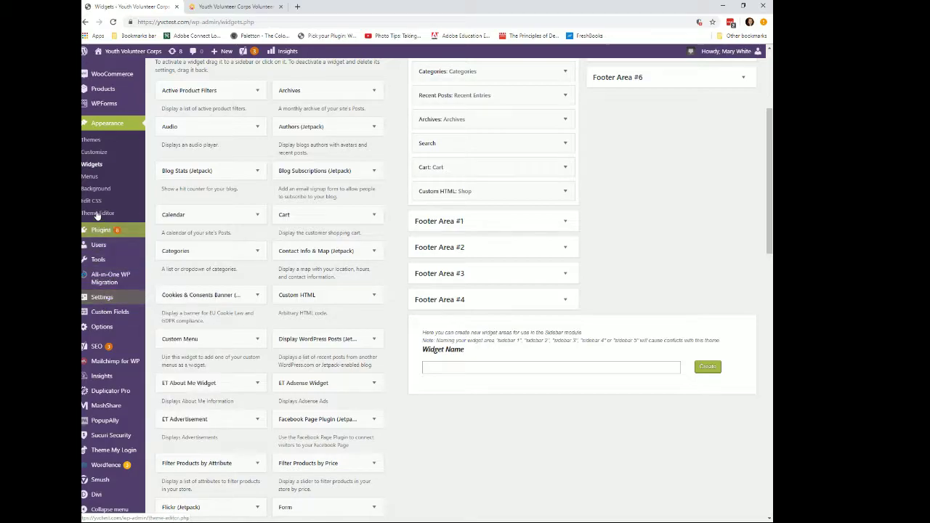
pyautogui.click(85, 177)
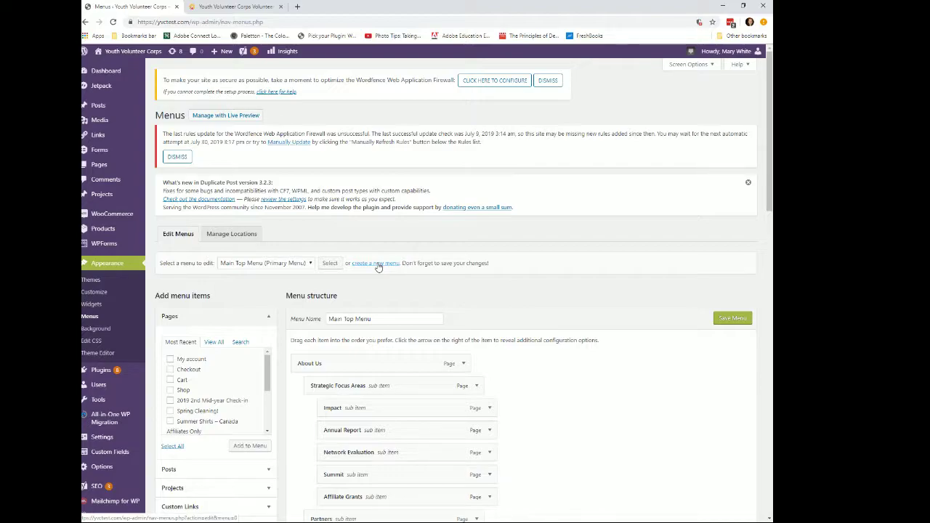
# - Create a new navigation menu named "start a yvc"
pyautogui.click(377, 266)
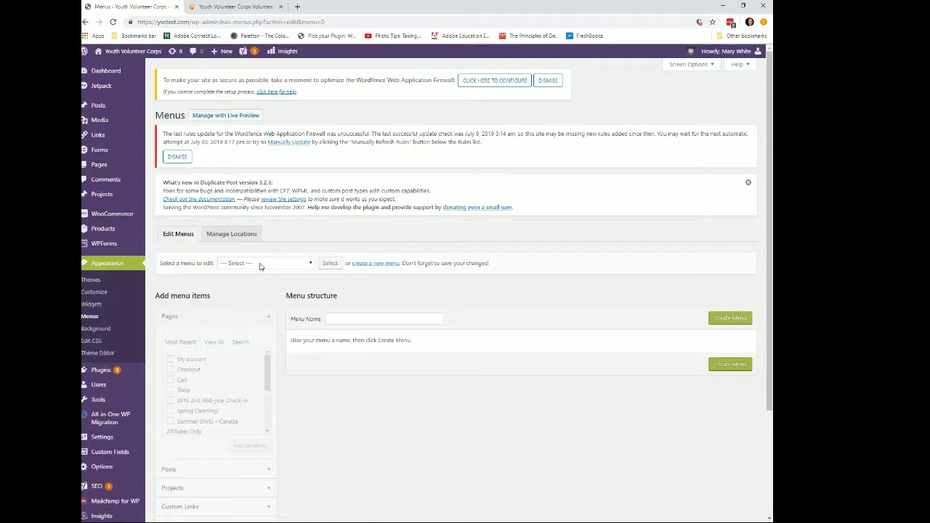
pyautogui.click(311, 264)
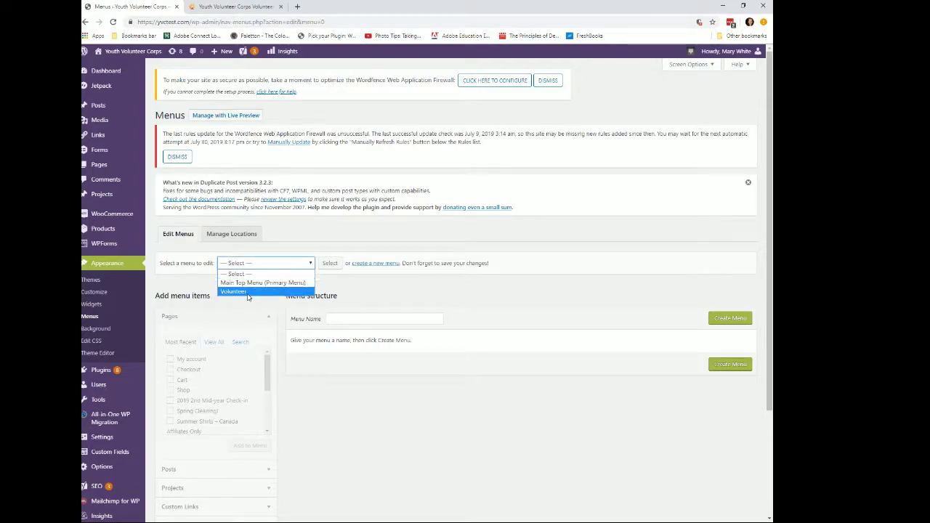
pyautogui.click(336, 319)
pyautogui.click(335, 319)
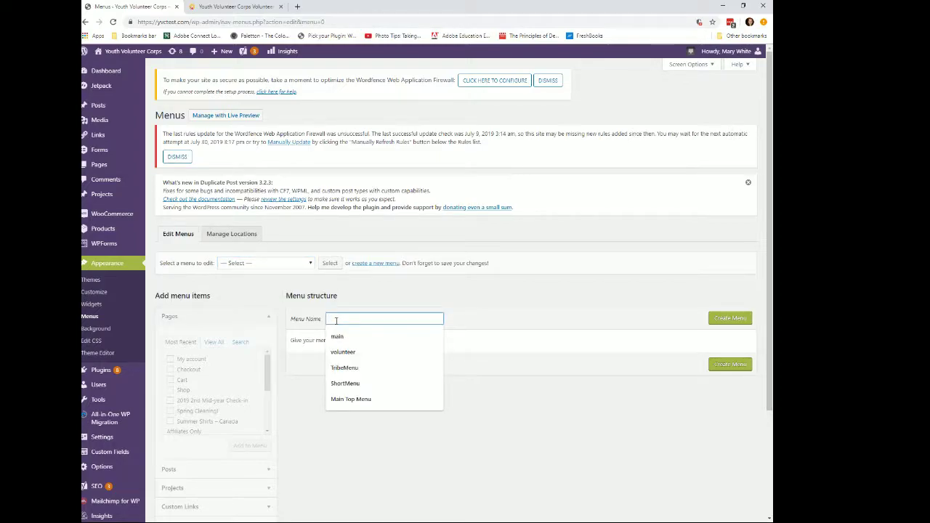
pyautogui.write('start a yvc')
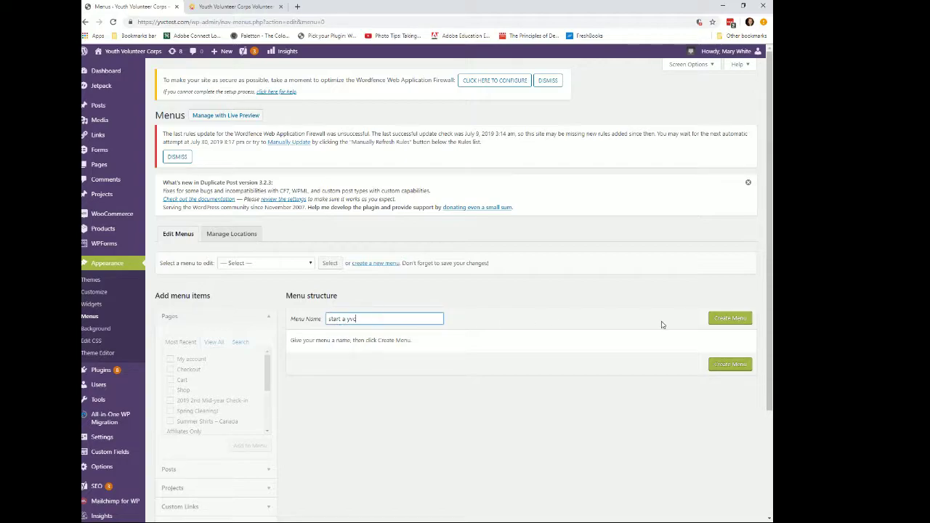
pyautogui.click(730, 319)
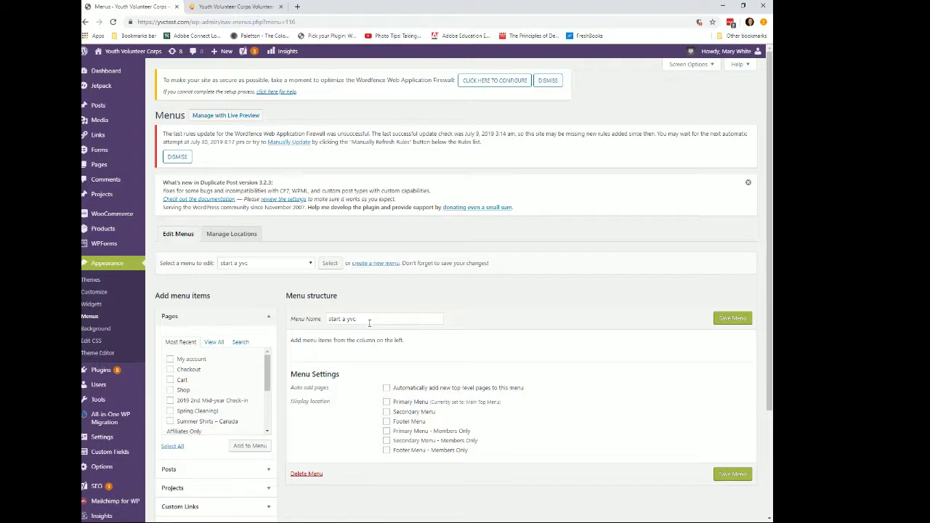
# - Open the live site's Start a YVC page and move it to a separate window as a reference for the menu items
pyautogui.click(252, 9)
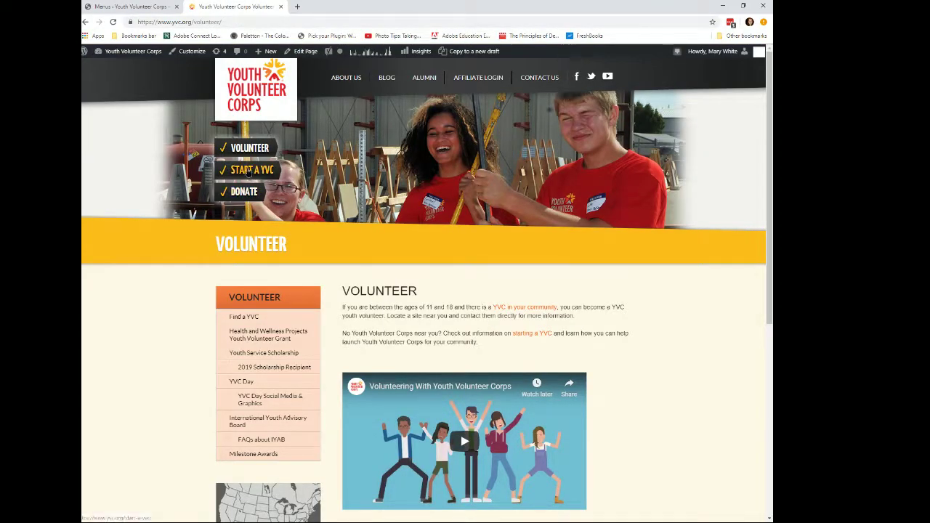
pyautogui.click(248, 172)
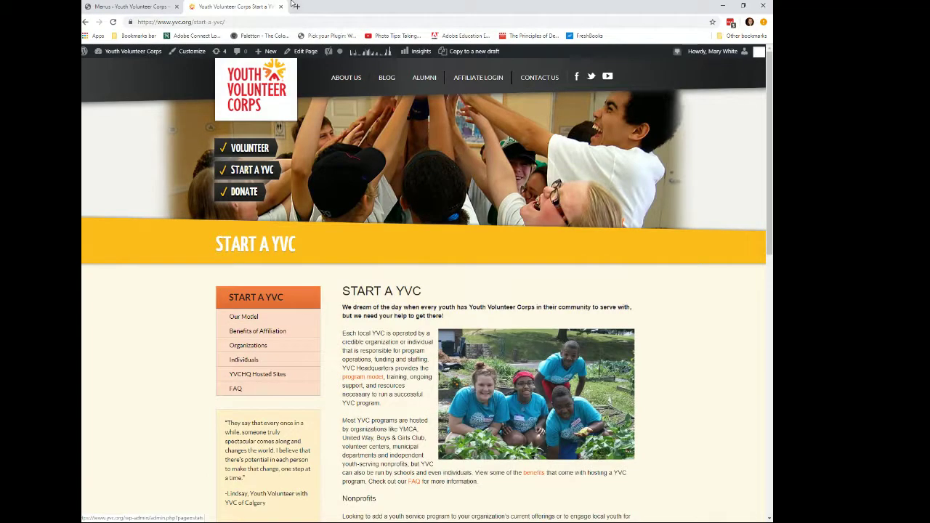
pyautogui.moveTo(275, 9); pyautogui.dragTo(929, 123)
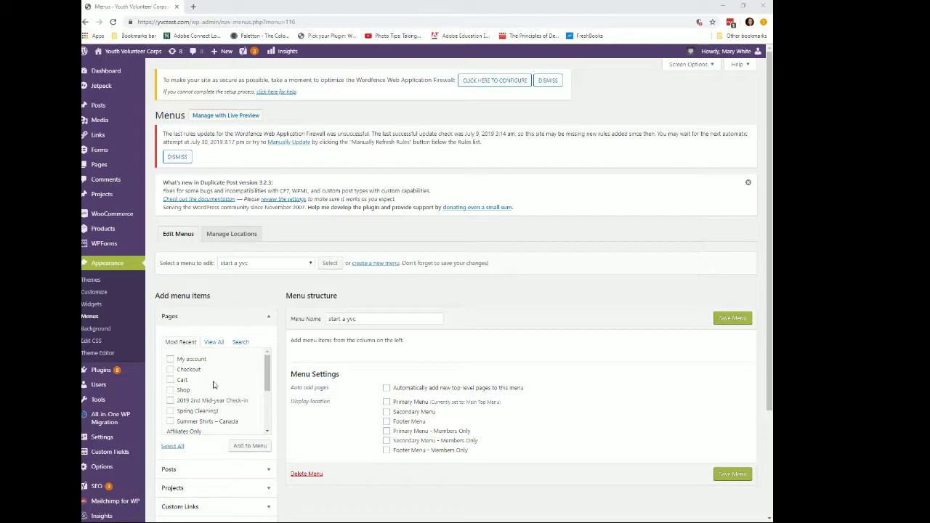
# - Search the site's pages for "our model" and add Benefits of Affiliation and Our Model to the start a yvc menu
pyautogui.click(213, 343)
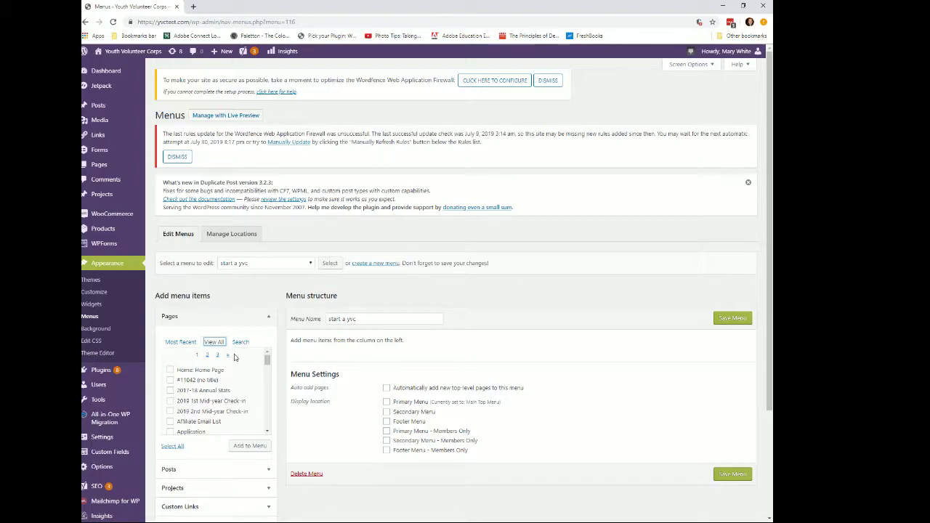
pyautogui.scroll(-2, 239, 356)
pyautogui.click(240, 343)
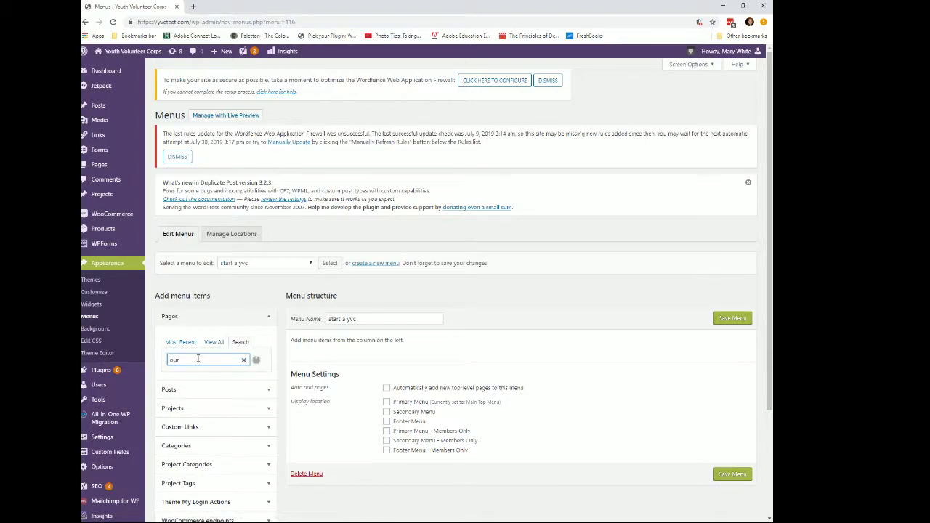
pyautogui.write('our model')
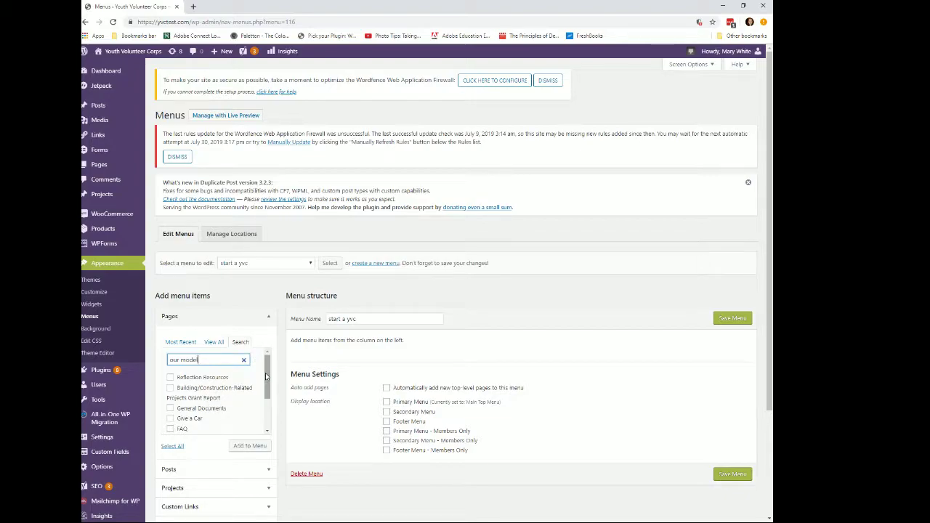
pyautogui.moveTo(267, 375); pyautogui.dragTo(266, 391)
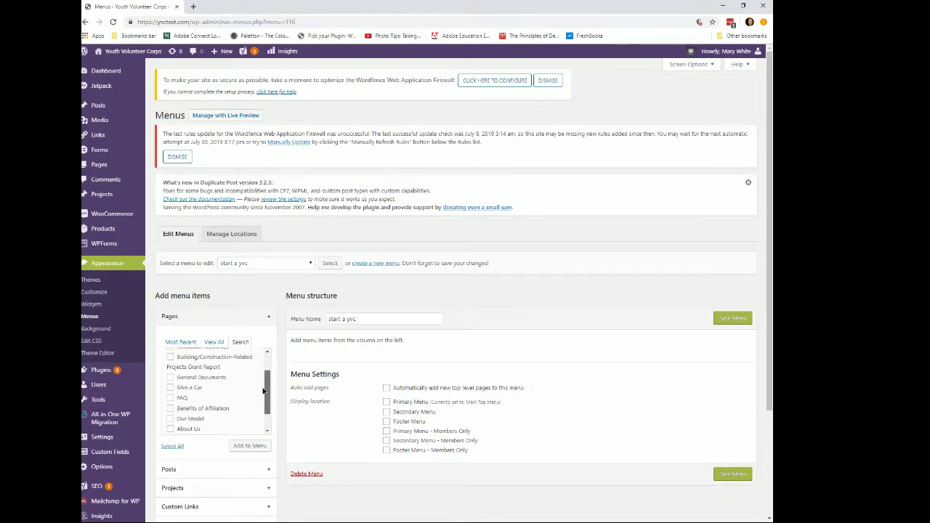
pyautogui.click(170, 419)
pyautogui.click(170, 409)
pyautogui.moveTo(267, 398); pyautogui.dragTo(265, 412)
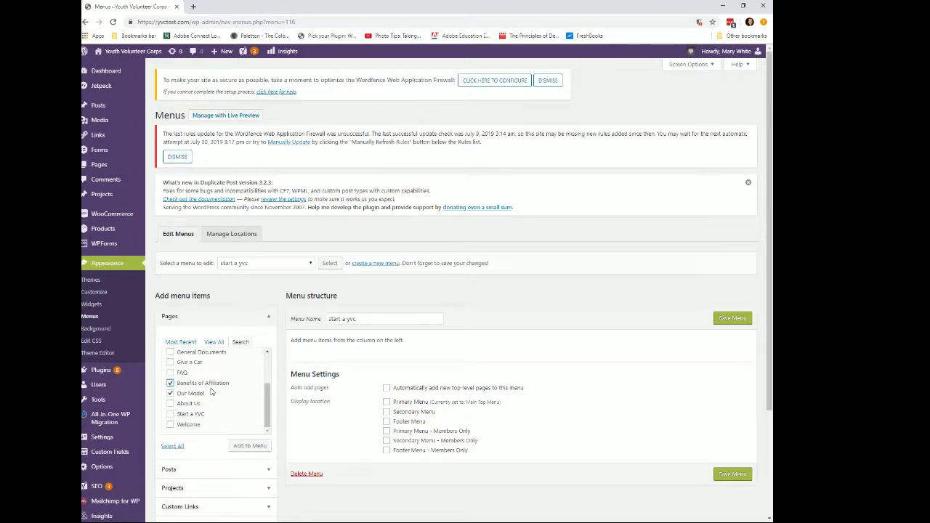
pyautogui.click(247, 446)
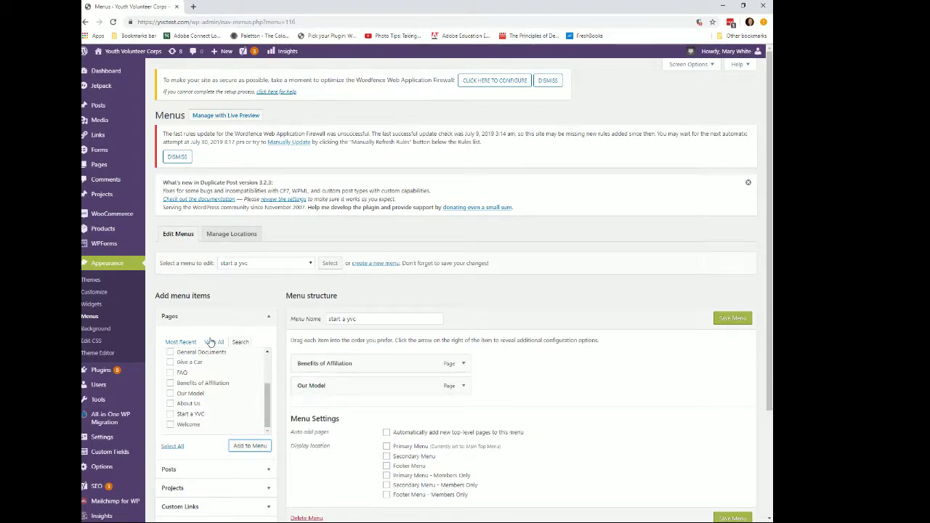
# - Search the pages for "organization" and add FAQ, YVCHQ Hosted Sites, Individuals and Organizations to the menu
pyautogui.click(238, 344)
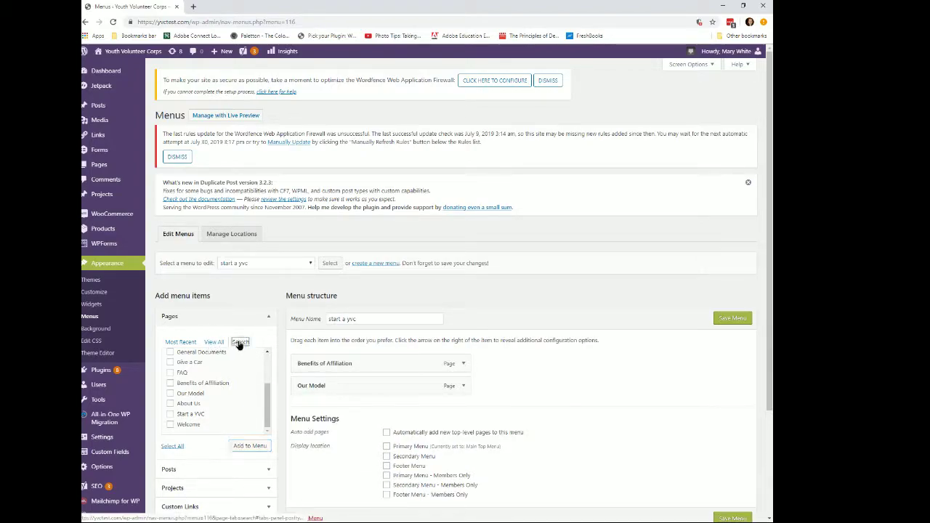
pyautogui.moveTo(199, 360); pyautogui.dragTo(167, 365)
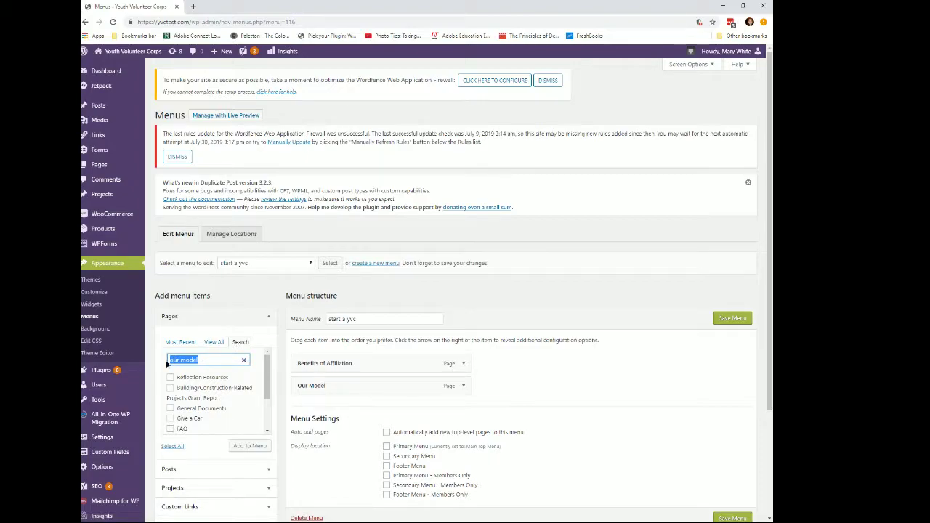
pyautogui.write('organization')
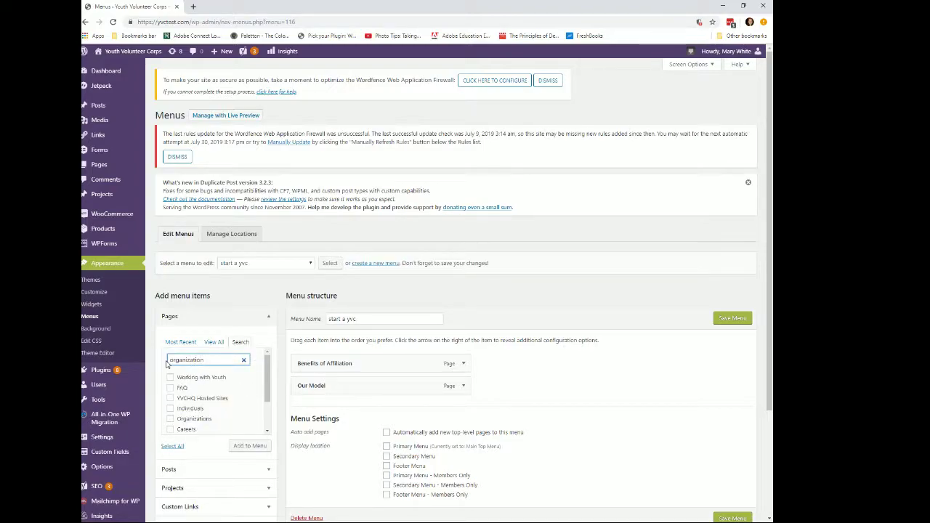
pyautogui.click(171, 420)
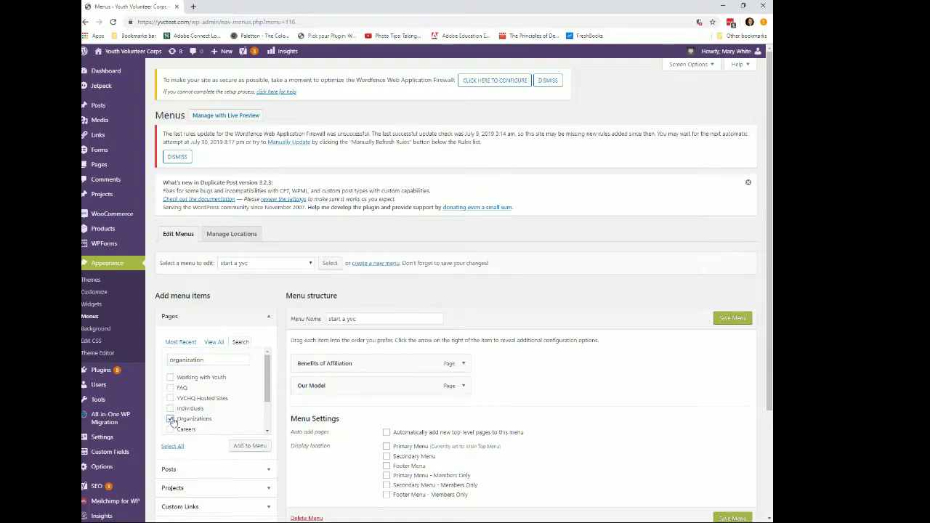
pyautogui.click(170, 408)
pyautogui.click(170, 398)
pyautogui.click(170, 388)
pyautogui.click(249, 446)
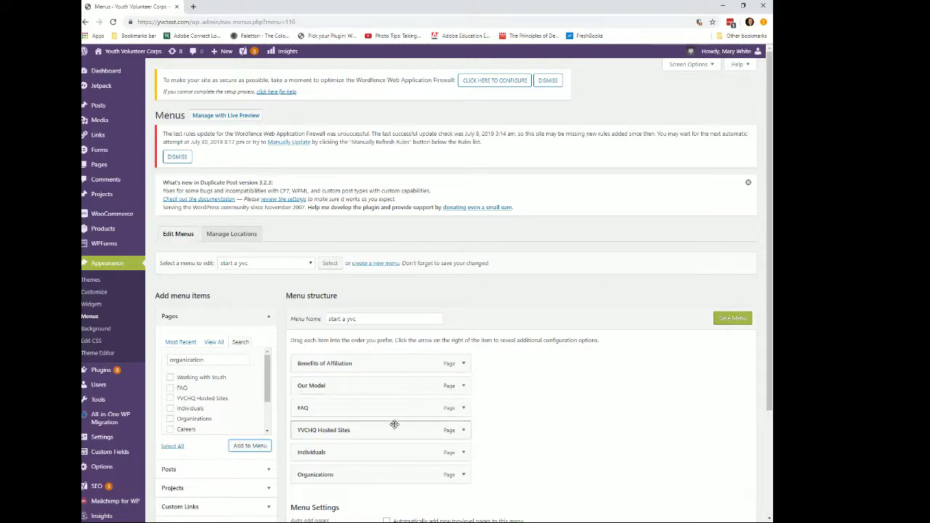
# - Reorder the menu as Our Model, Benefits of Affiliation, Organizations, Individuals, YVCHQ Hosted Sites, FAQ, and save it
pyautogui.moveTo(382, 387); pyautogui.dragTo(387, 366)
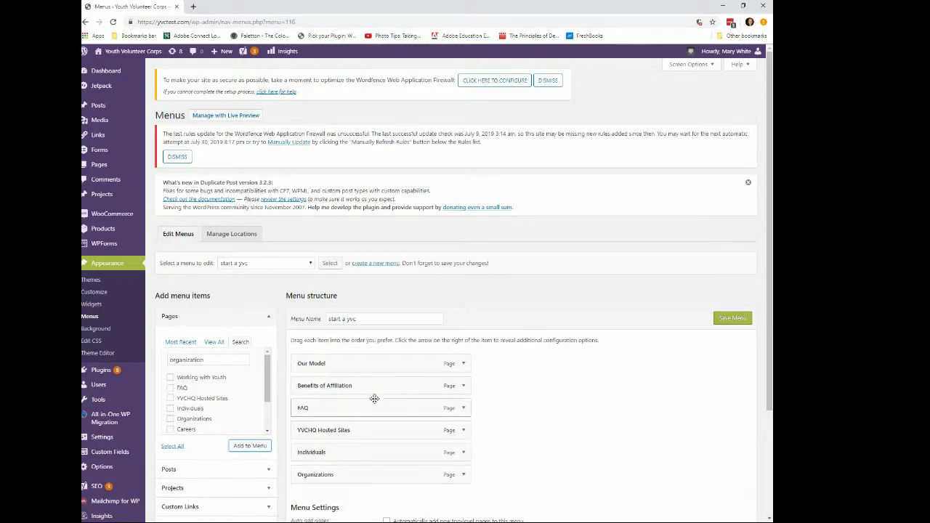
pyautogui.moveTo(343, 475); pyautogui.dragTo(343, 409)
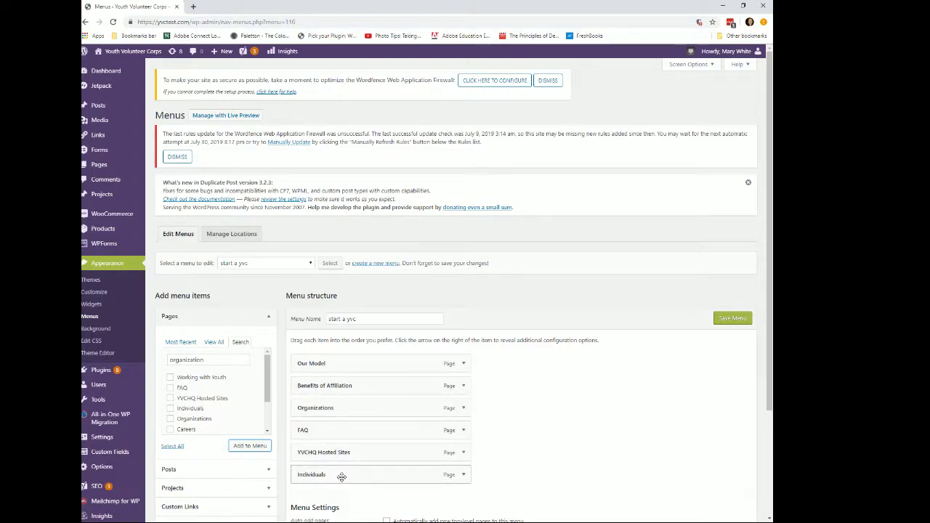
pyautogui.moveTo(343, 481)
pyautogui.mouseDown()
pyautogui.moveTo(340, 431)
pyautogui.moveTo(360, 476)
pyautogui.mouseUp()
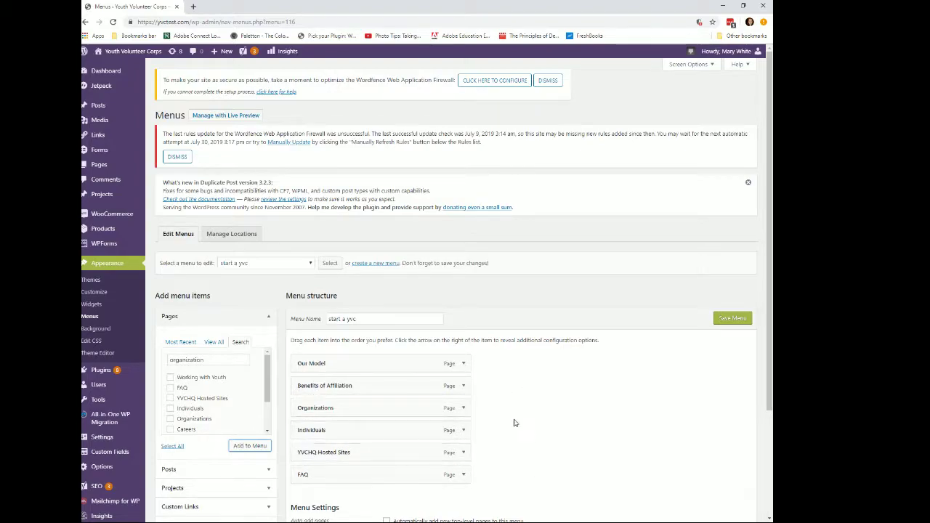
pyautogui.scroll(-3, 635, 368)
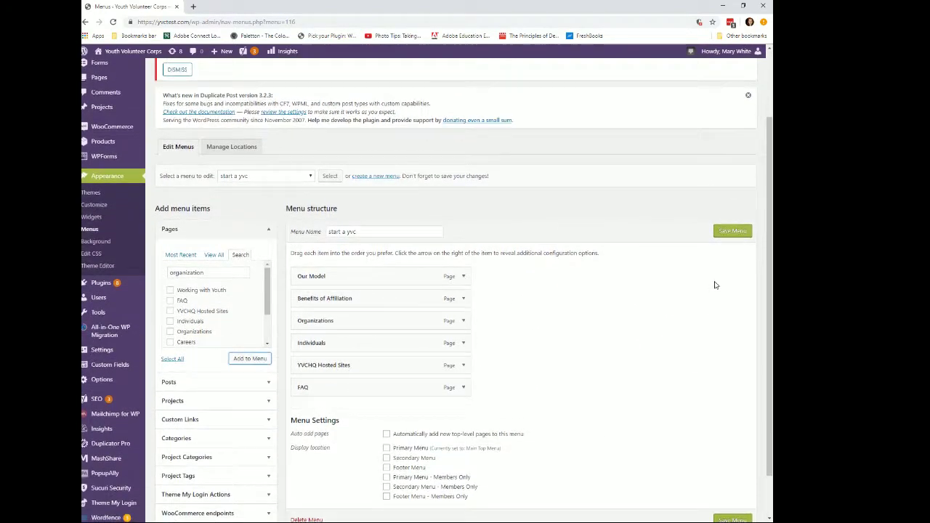
pyautogui.click(729, 232)
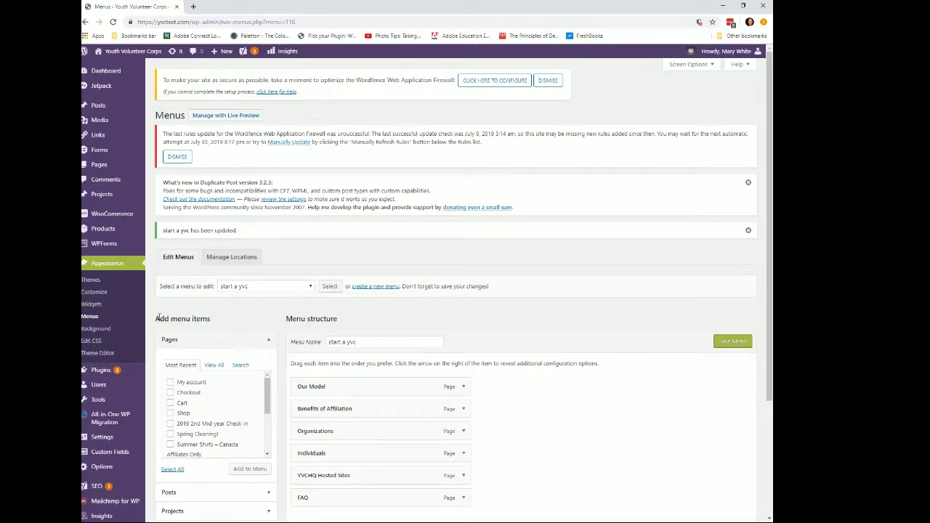
# - Go to the Widgets settings and create a new widget area named "volunteer menu"
pyautogui.click(92, 304)
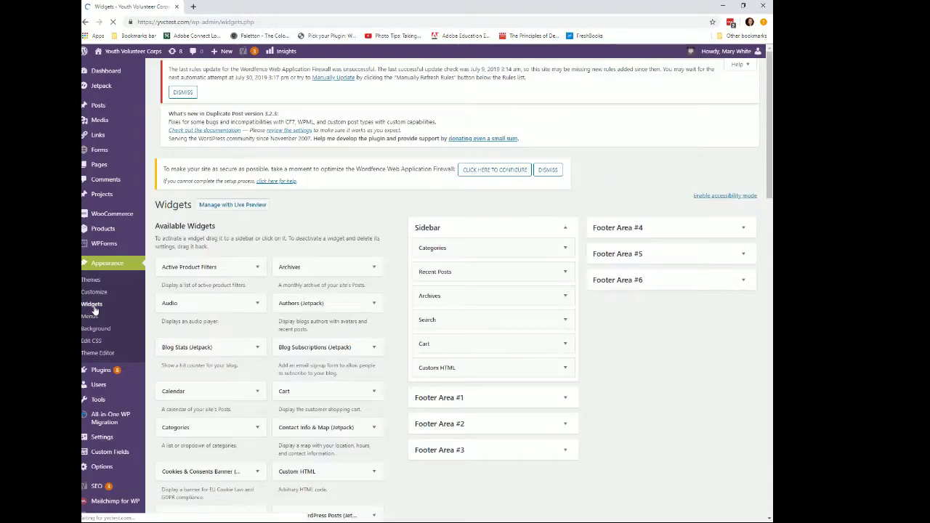
pyautogui.scroll(-1, 691, 327)
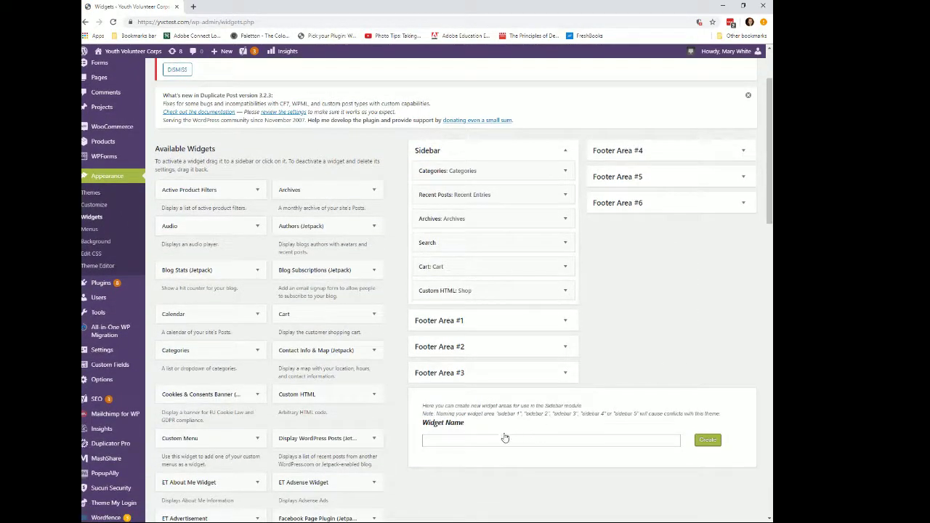
pyautogui.click(434, 440)
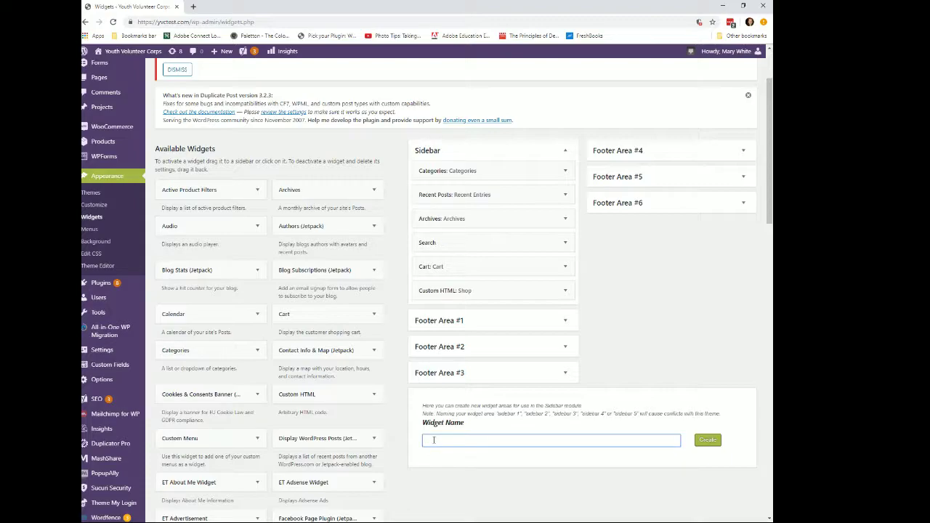
pyautogui.write('volunteer menu')
pyautogui.click(709, 440)
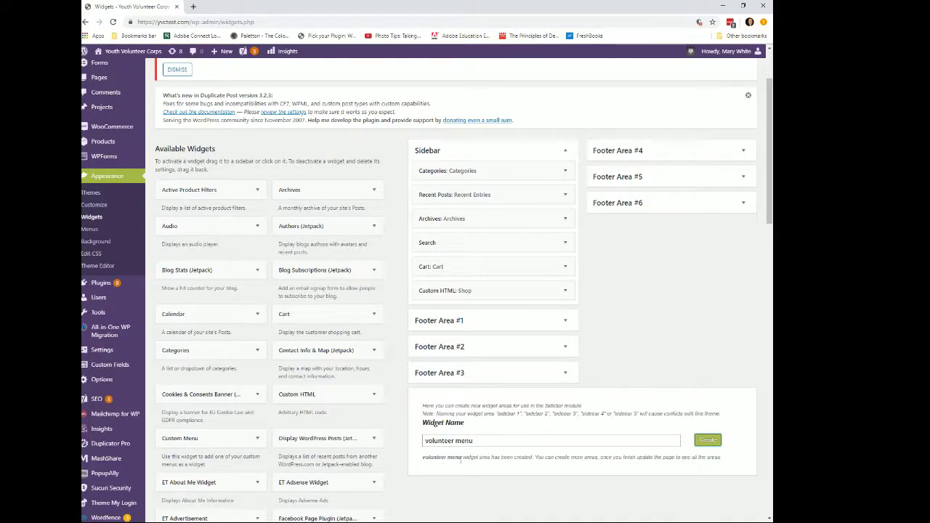
# - Create another widget area named "start a yvc menu"
pyautogui.moveTo(477, 441); pyautogui.dragTo(405, 443)
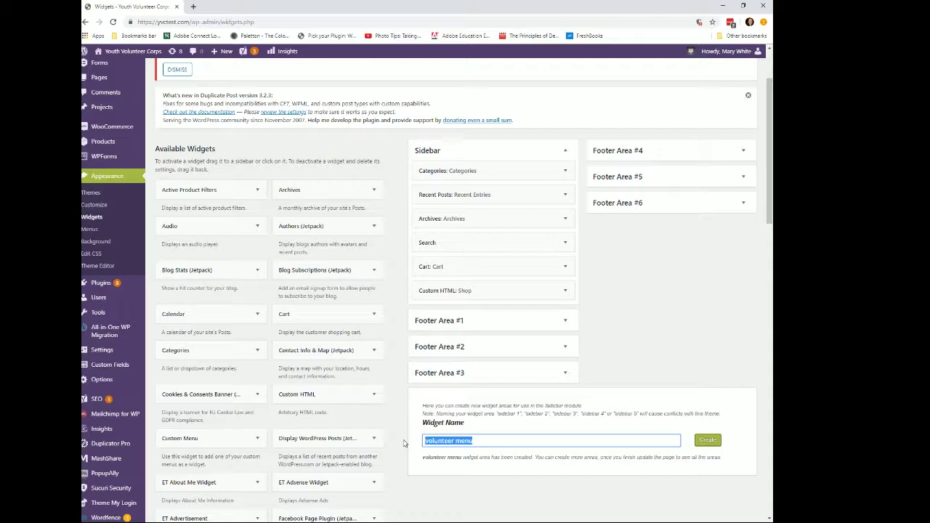
pyautogui.write('start a yvc')
pyautogui.click(711, 444)
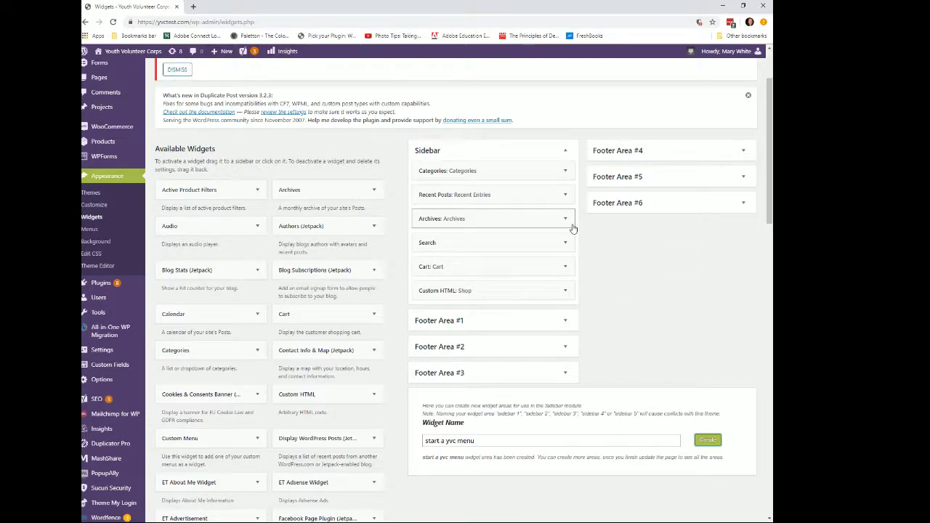
pyautogui.moveTo(137, 56)
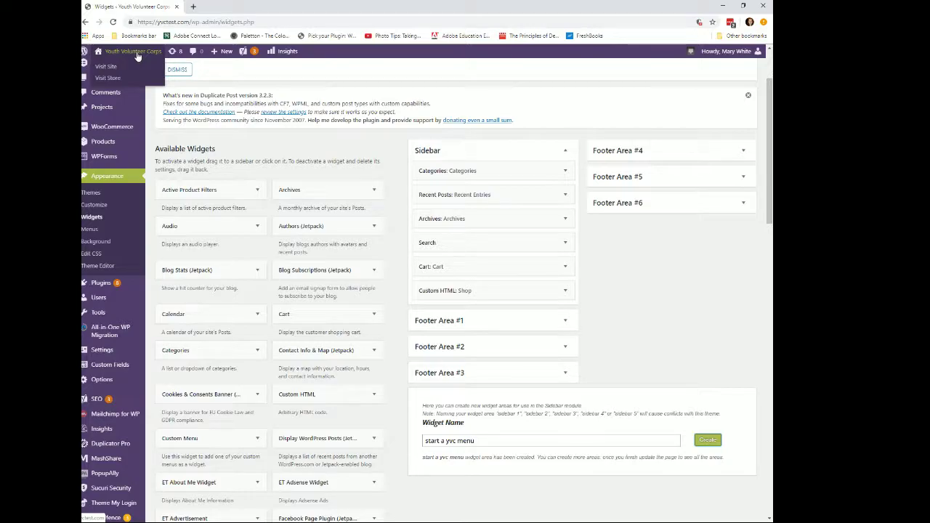
# - Refresh the Widgets page to load the new widget areas and expand the "volunteer menu" area
pyautogui.click(113, 22)
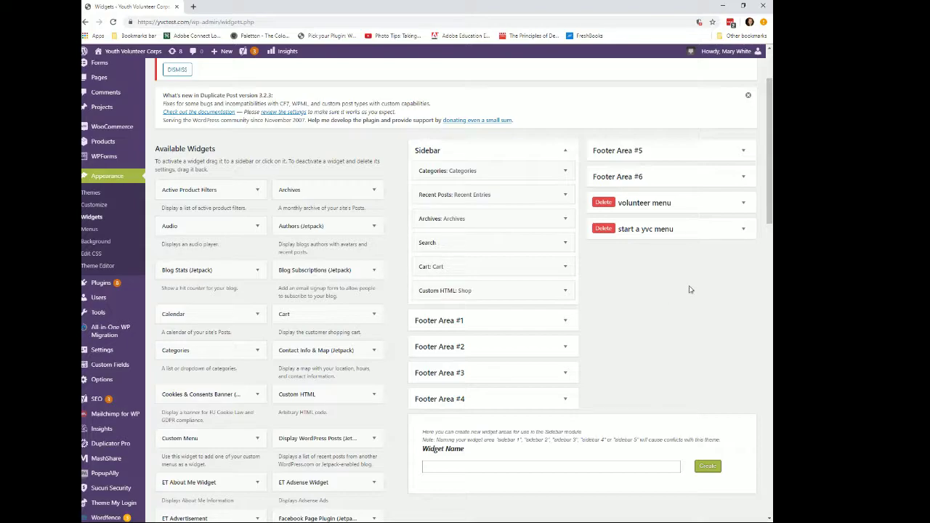
pyautogui.click(743, 204)
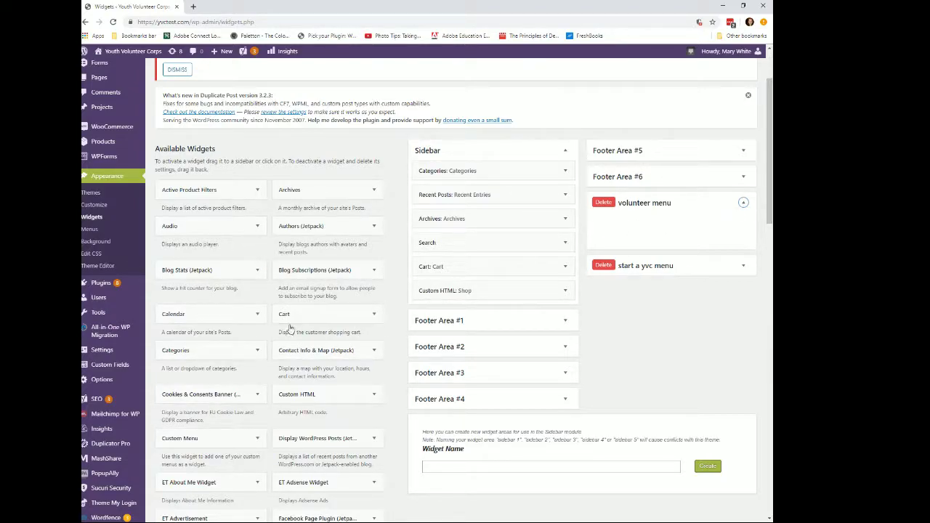
# - Add a Custom Menu widget to the "start a yvc menu" area and set it to show the "start a yvc" menu
pyautogui.scroll(-2, 334, 363)
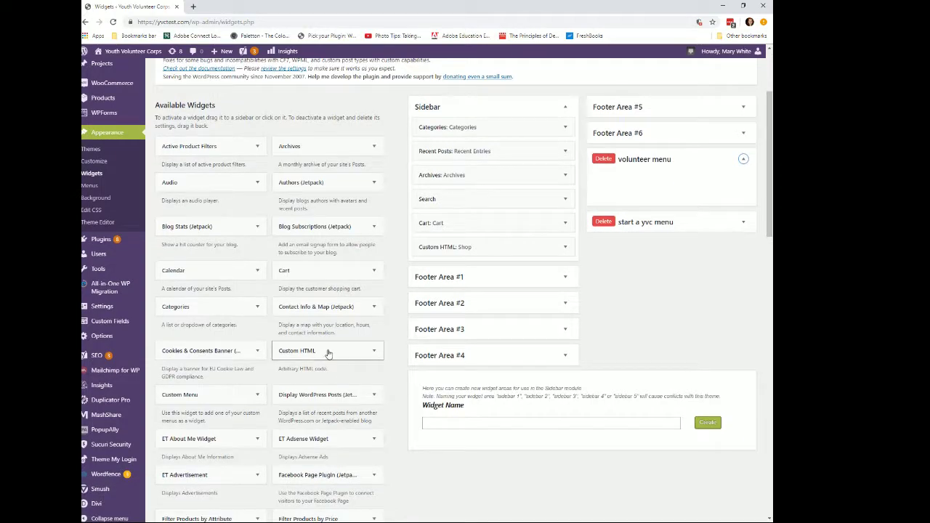
pyautogui.scroll(-5, 314, 346)
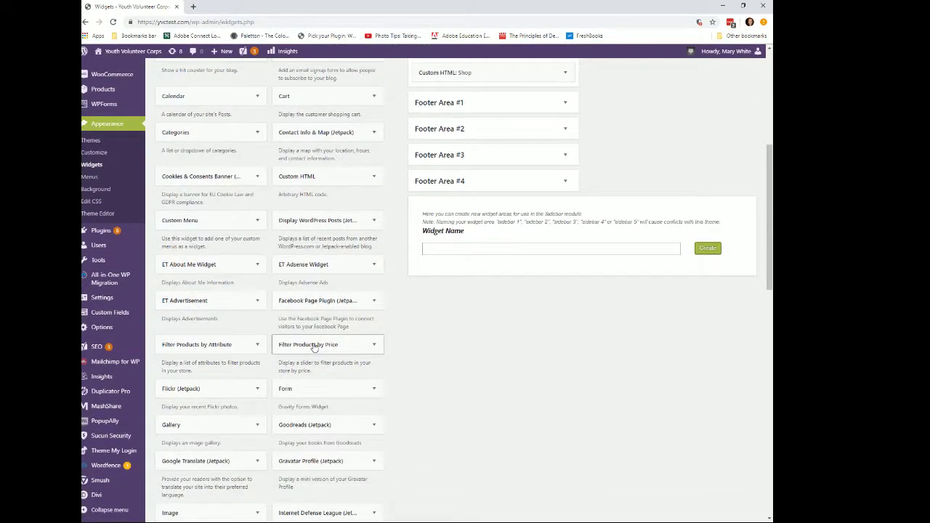
pyautogui.scroll(-3, 314, 346)
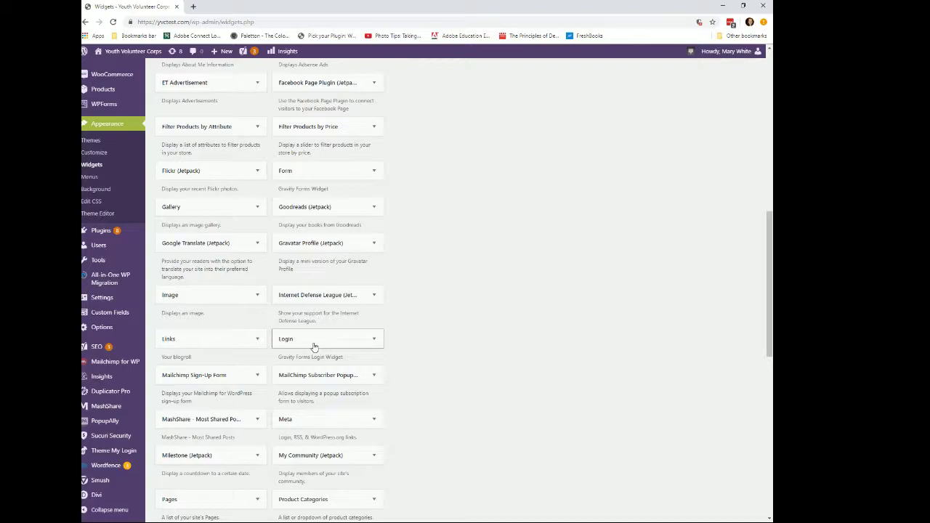
pyautogui.scroll(-3, 314, 346)
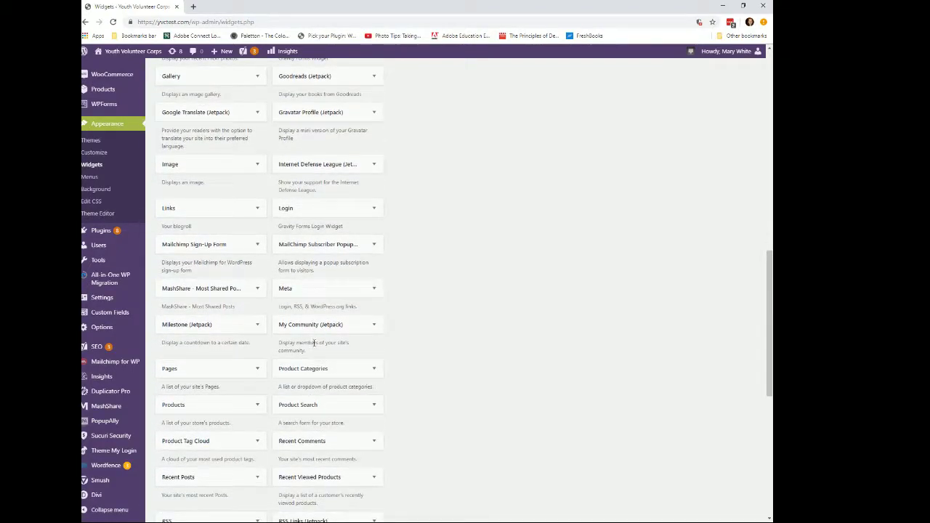
pyautogui.scroll(-2, 314, 346)
pyautogui.scroll(10, 314, 345)
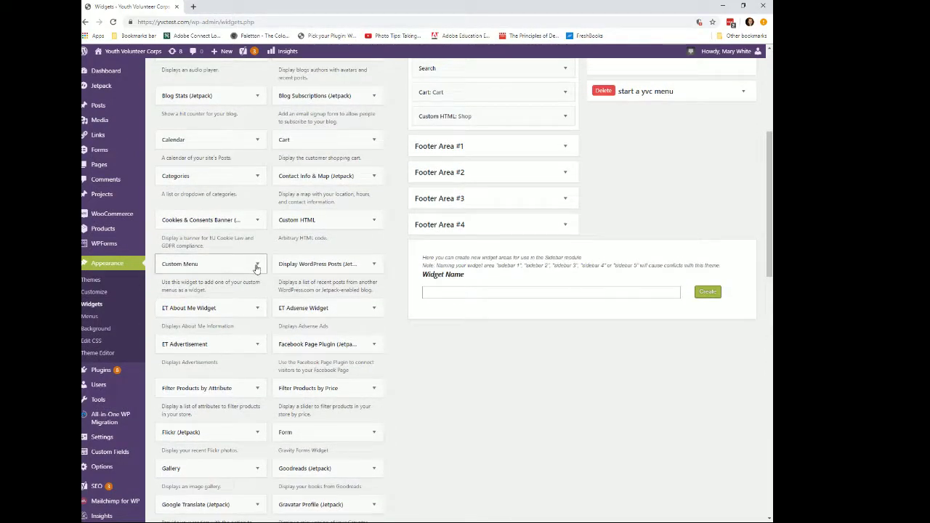
pyautogui.click(257, 266)
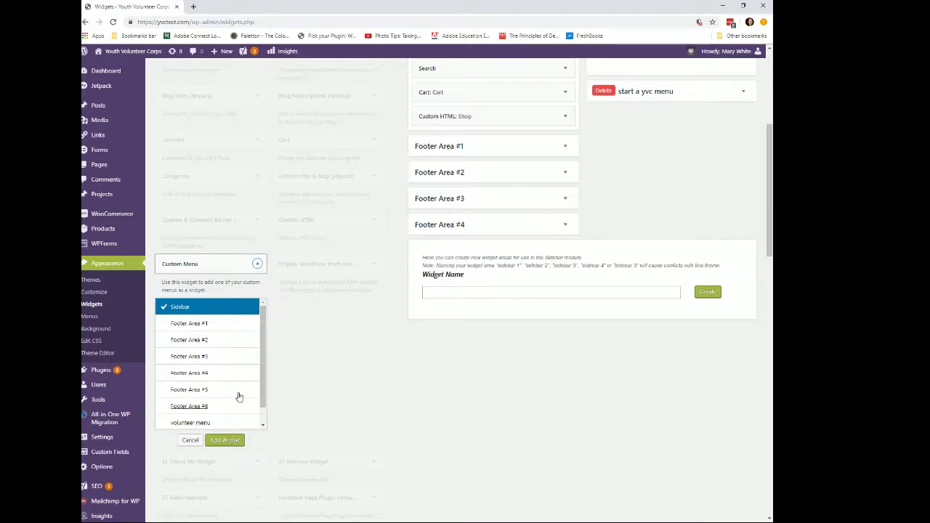
pyautogui.scroll(-1, 239, 399)
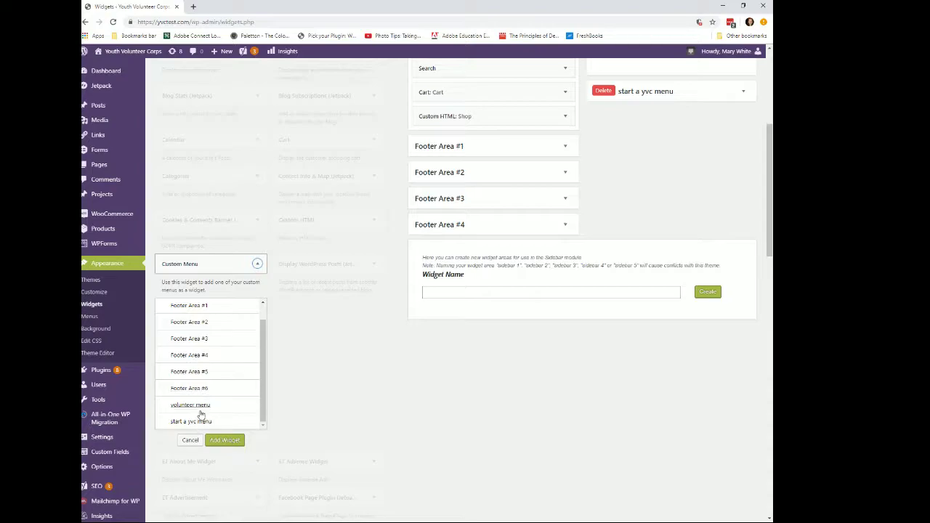
pyautogui.moveTo(222, 266); pyautogui.dragTo(667, 110)
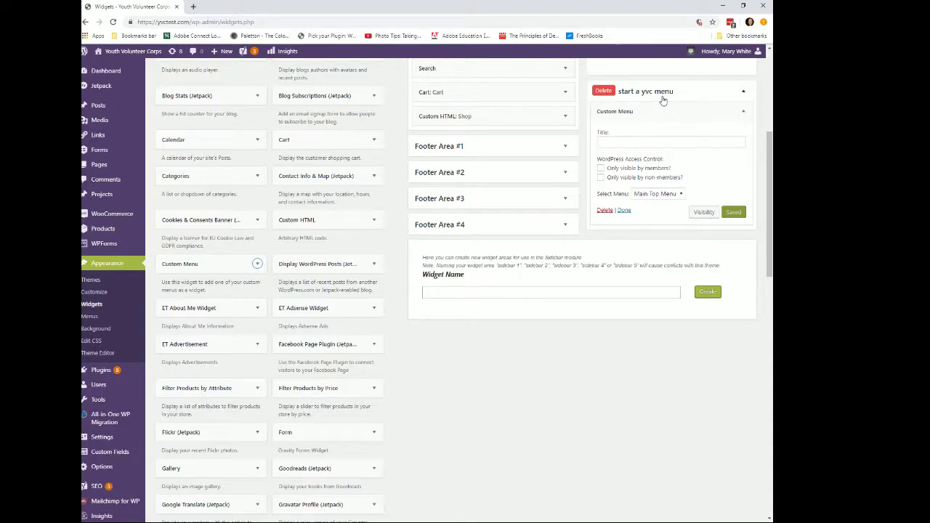
pyautogui.click(682, 194)
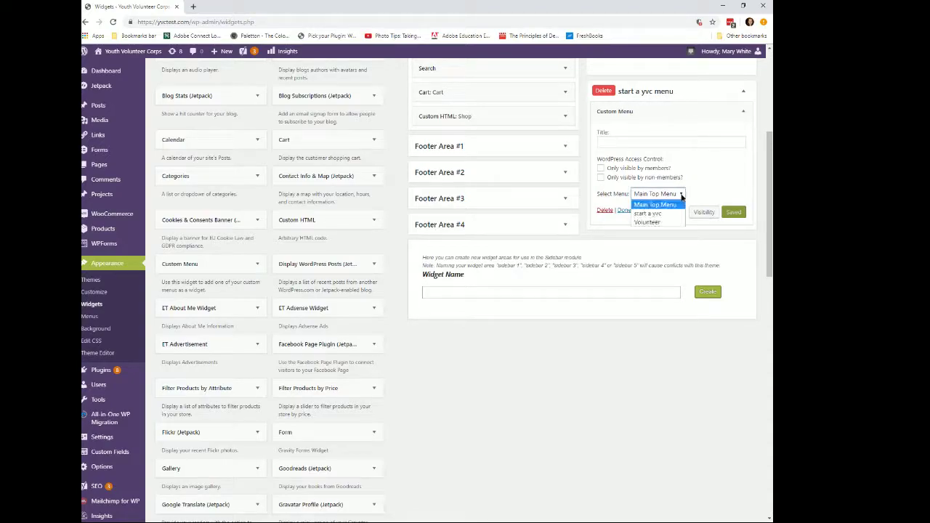
pyautogui.click(663, 216)
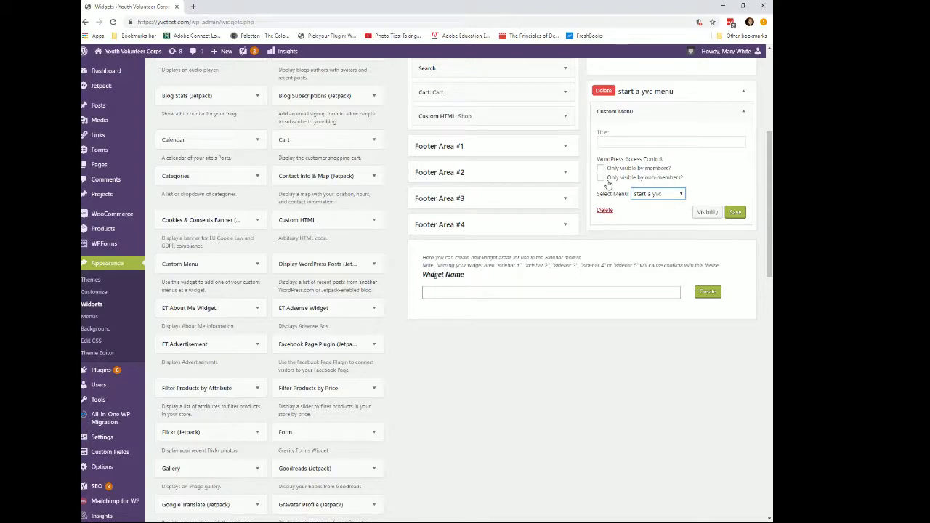
# - Add a Custom Menu widget showing the Volunteer menu to the "volunteer menu" area, and save both menu widgets
pyautogui.scroll(2, 725, 183)
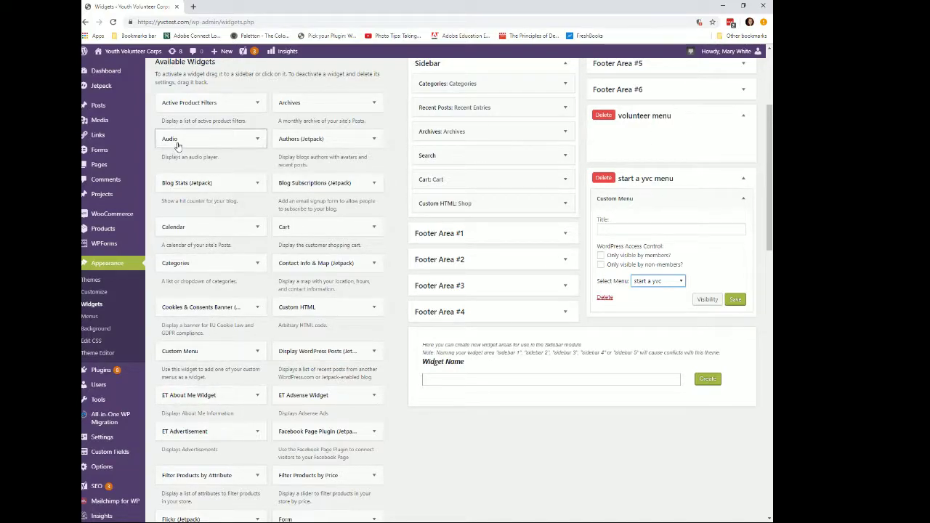
pyautogui.scroll(-3, 203, 360)
pyautogui.scroll(2, 230, 399)
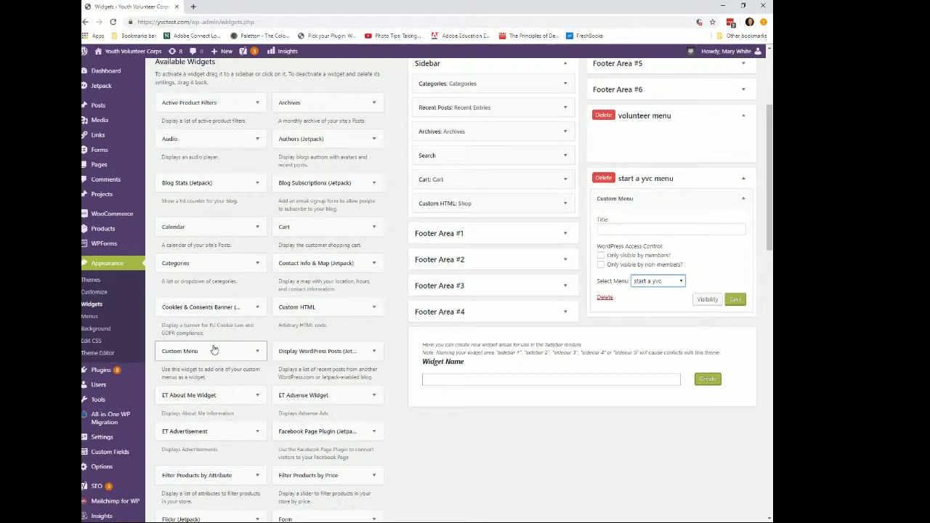
pyautogui.moveTo(215, 351); pyautogui.dragTo(678, 141)
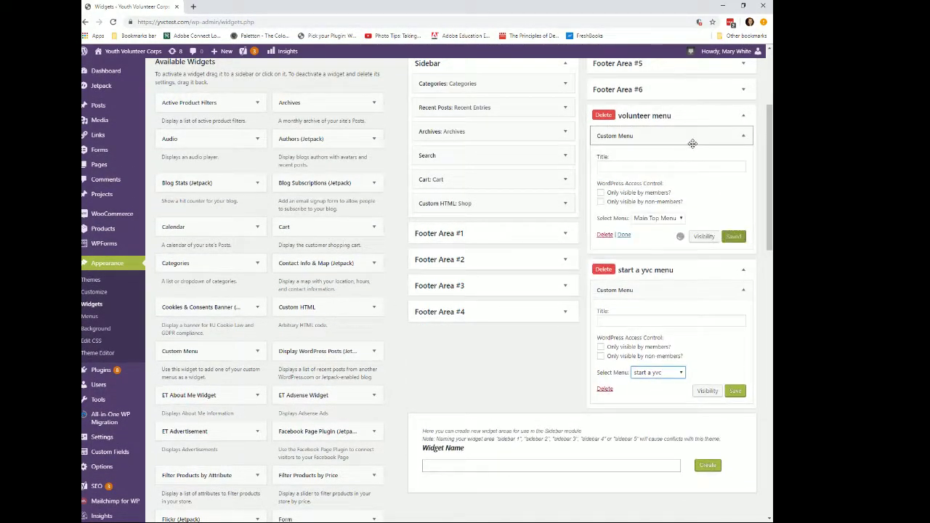
pyautogui.click(665, 219)
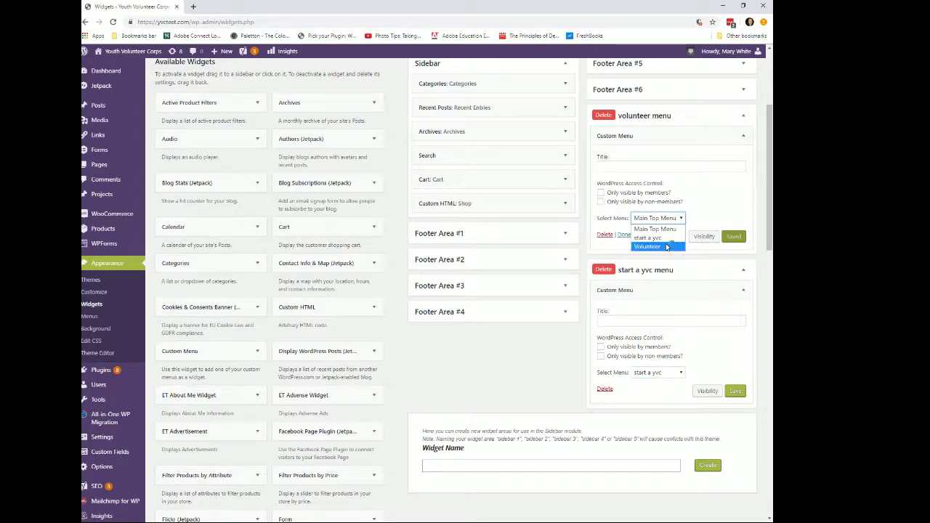
pyautogui.click(666, 247)
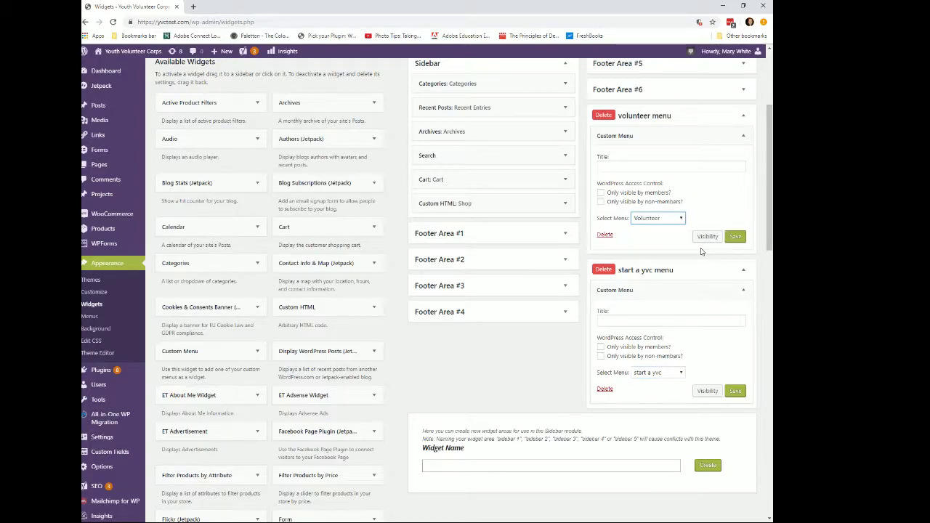
pyautogui.click(736, 238)
pyautogui.click(736, 392)
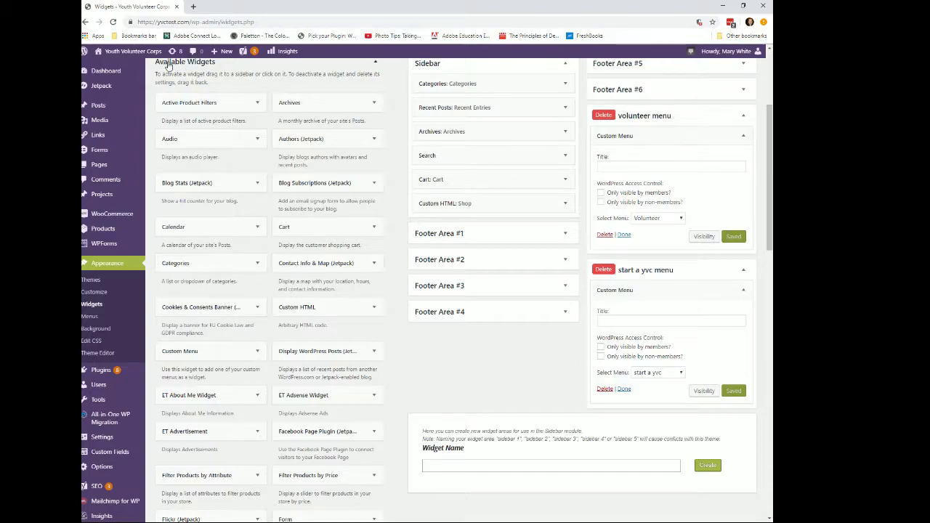
# - Visit the live test site, go to its Volunteer page and enable the Visual Builder there
pyautogui.moveTo(135, 57)
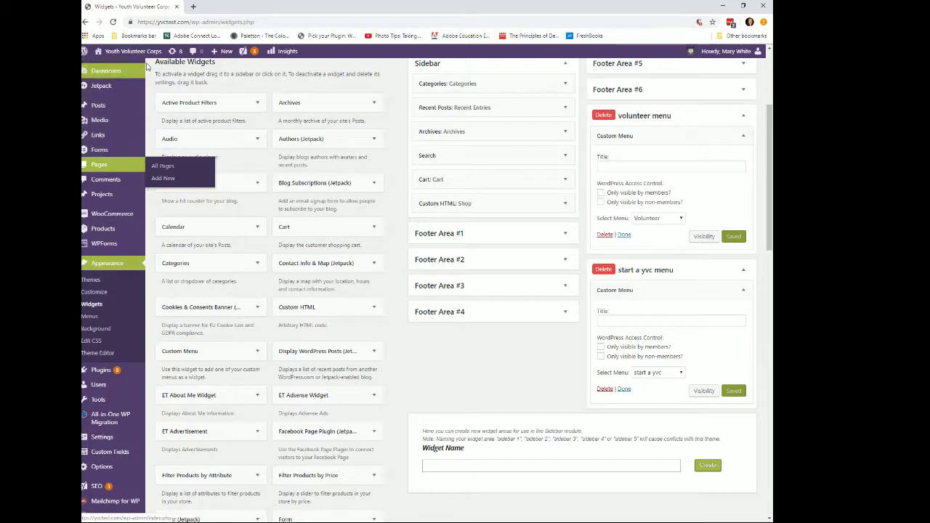
pyautogui.click(143, 58)
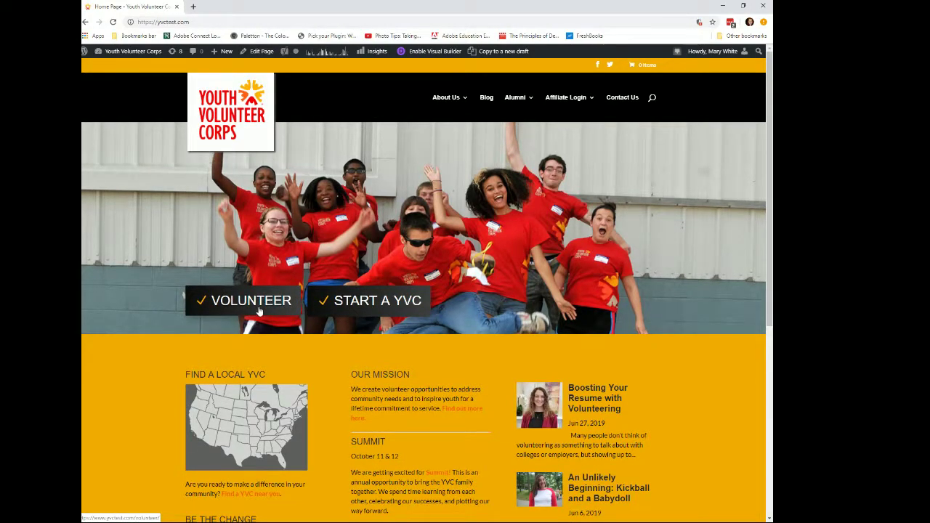
pyautogui.click(253, 306)
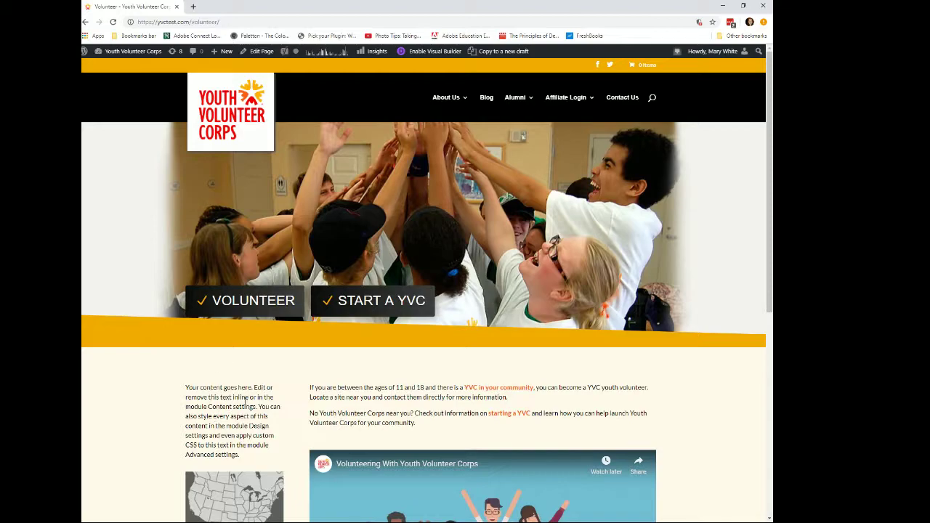
pyautogui.click(430, 53)
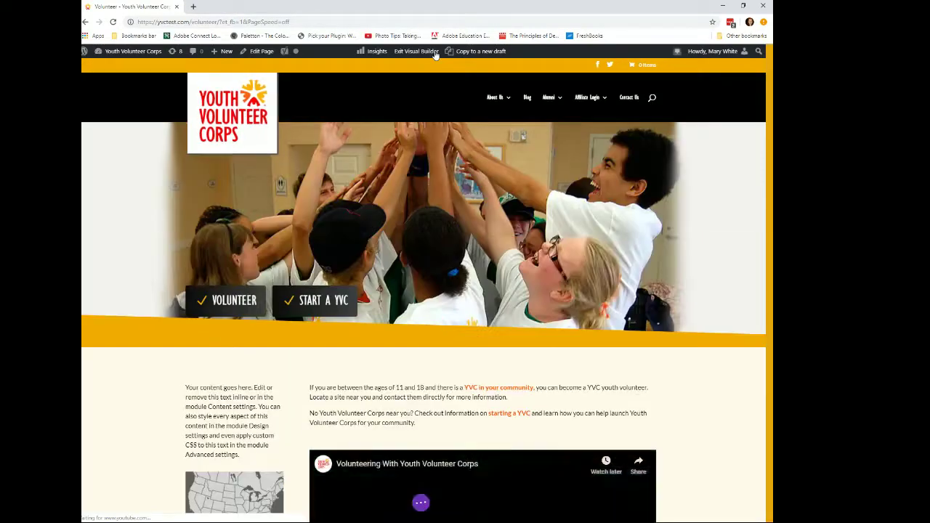
# - Insert a Sidebar module below the placeholder text module in the Volunteer page's narrow column
pyautogui.moveTo(222, 389)
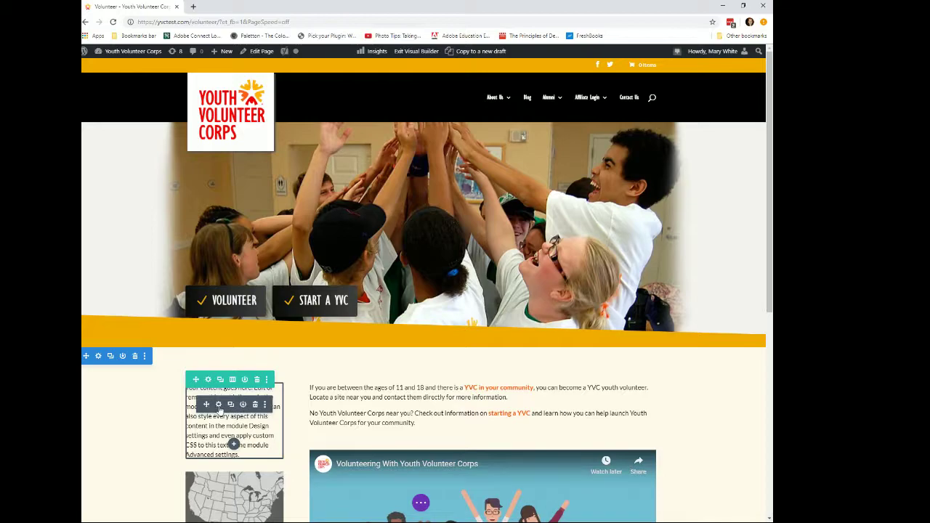
pyautogui.click(233, 444)
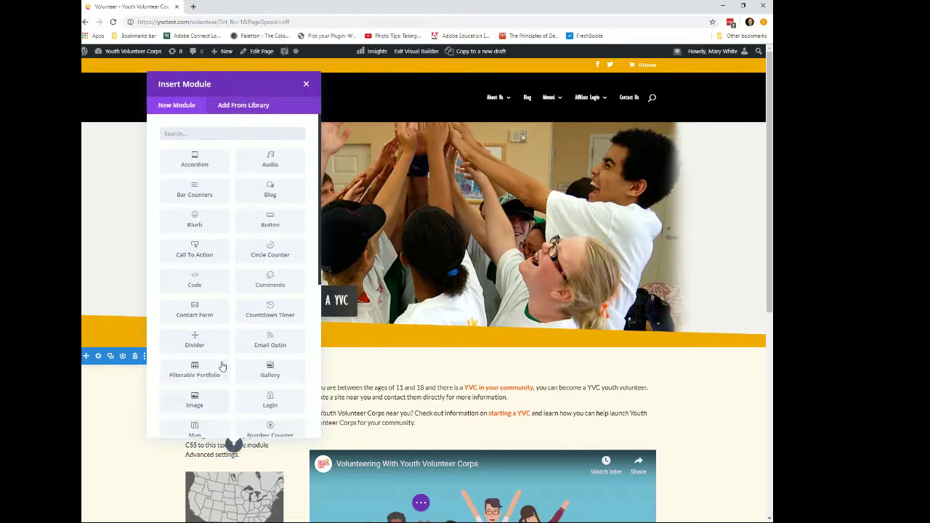
pyautogui.scroll(-2, 222, 262)
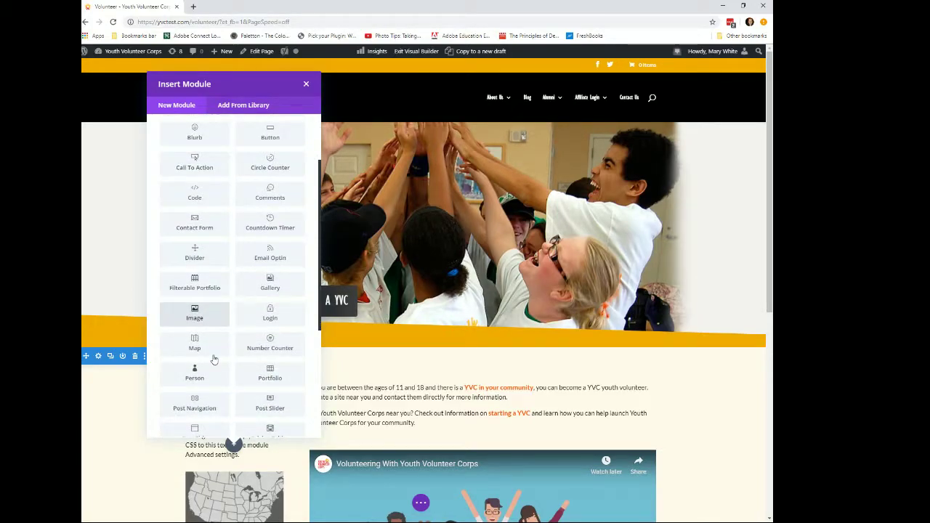
pyautogui.scroll(-2, 210, 364)
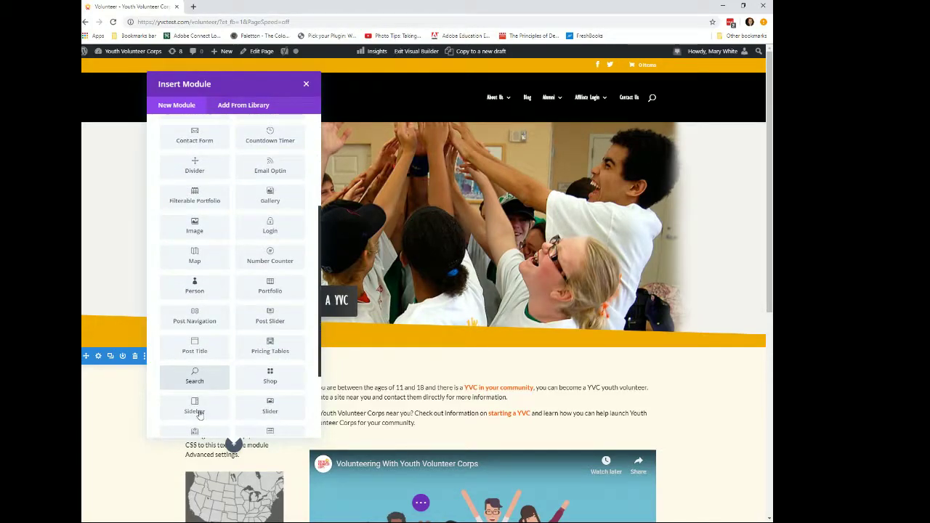
pyautogui.click(195, 407)
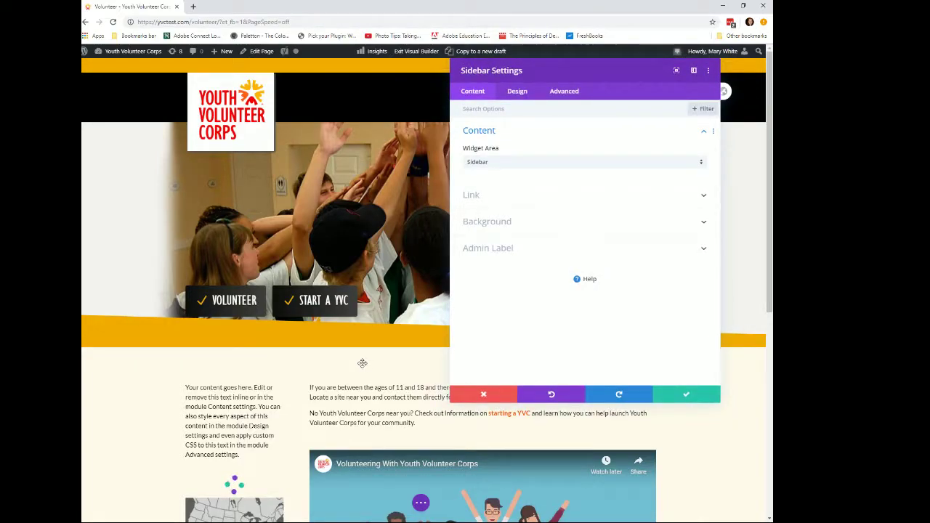
# - Set the Sidebar module's widget area to "volunteer menu" and save the module settings
pyautogui.scroll(-2, 207, 373)
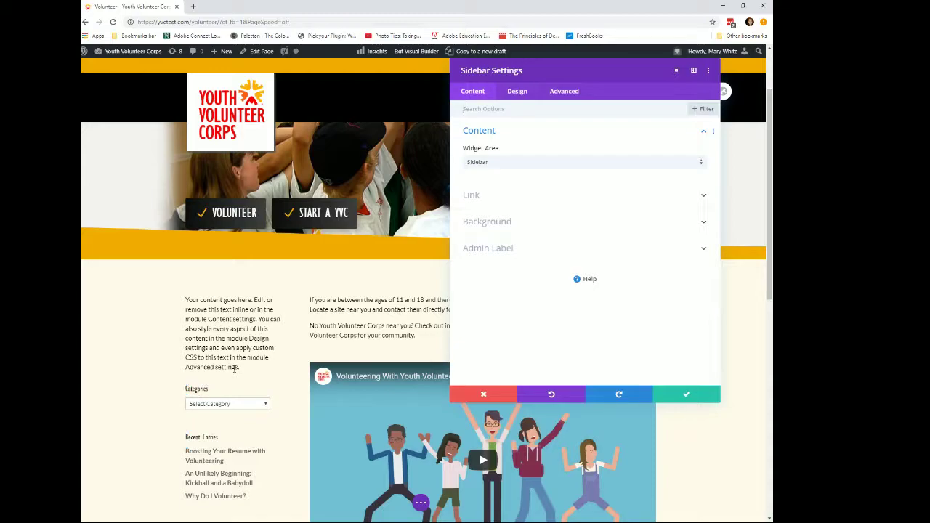
pyautogui.scroll(-5, 233, 368)
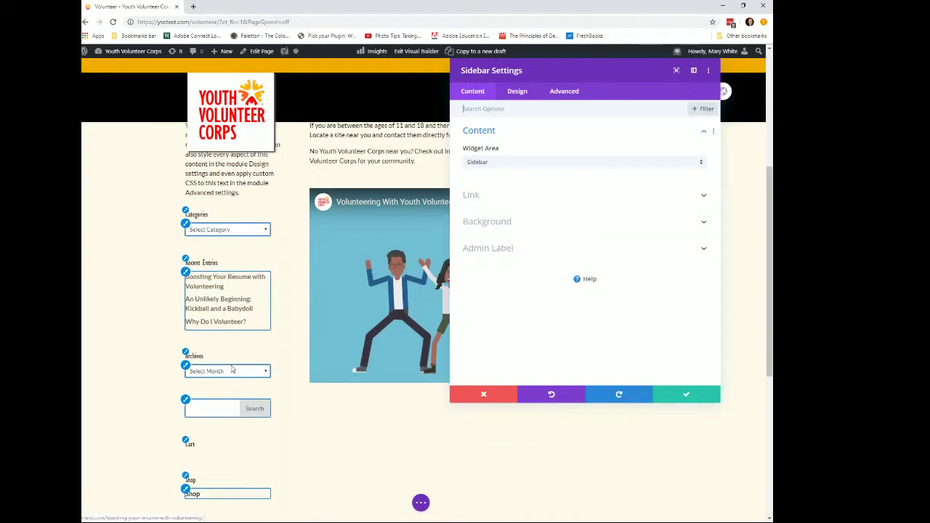
pyautogui.scroll(3, 232, 372)
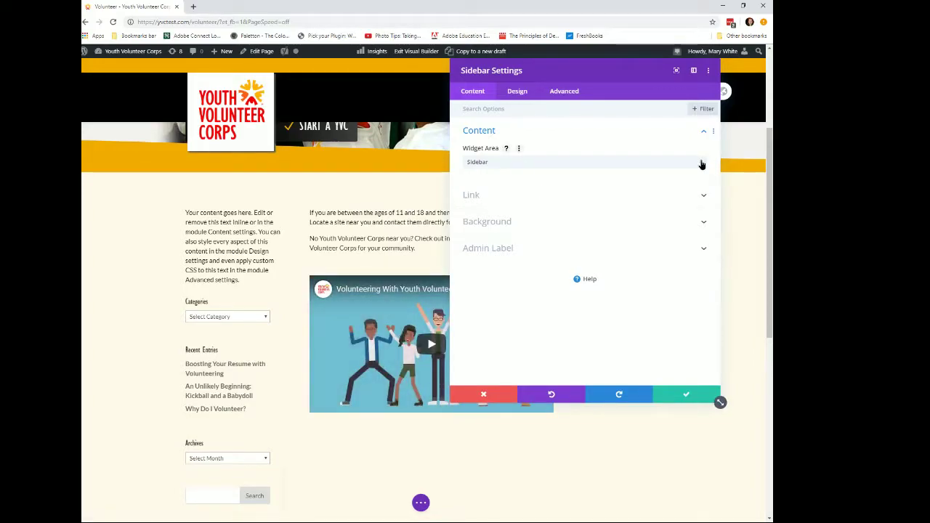
pyautogui.click(701, 162)
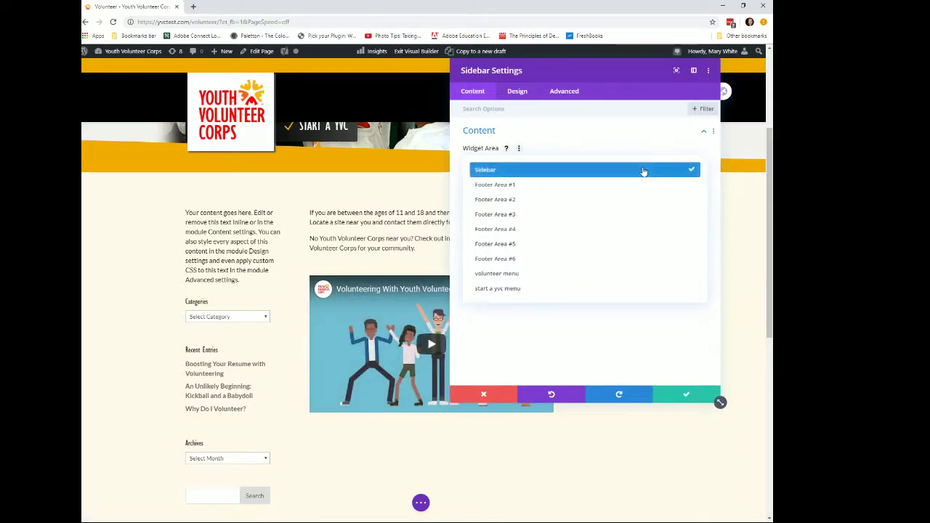
pyautogui.click(511, 275)
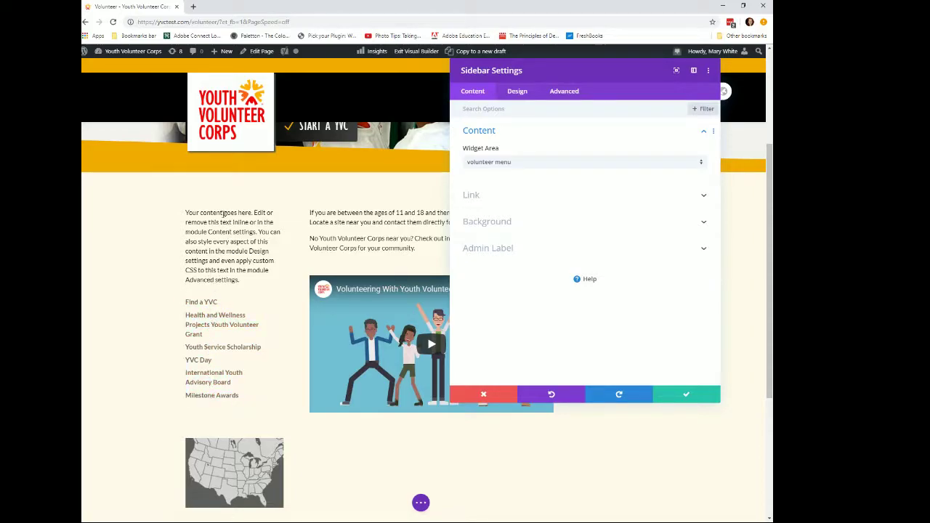
pyautogui.scroll(2, 217, 230)
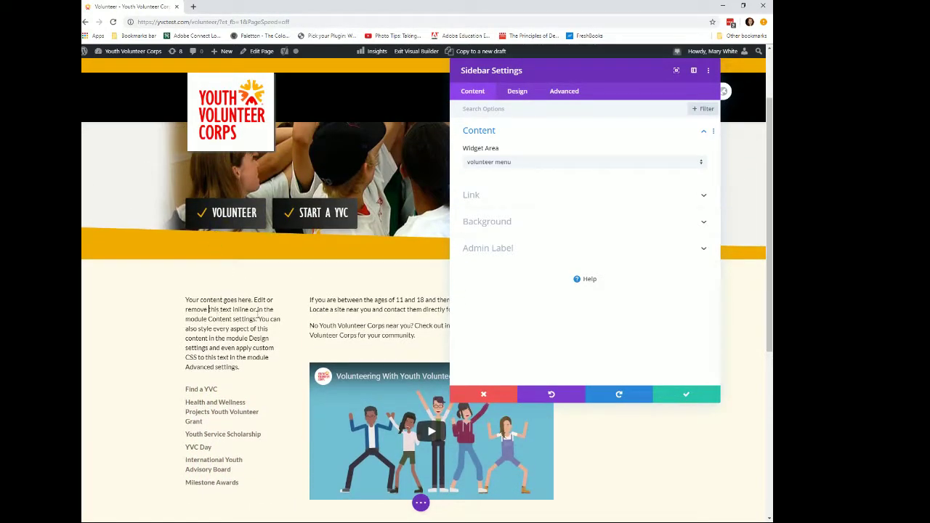
pyautogui.click(683, 395)
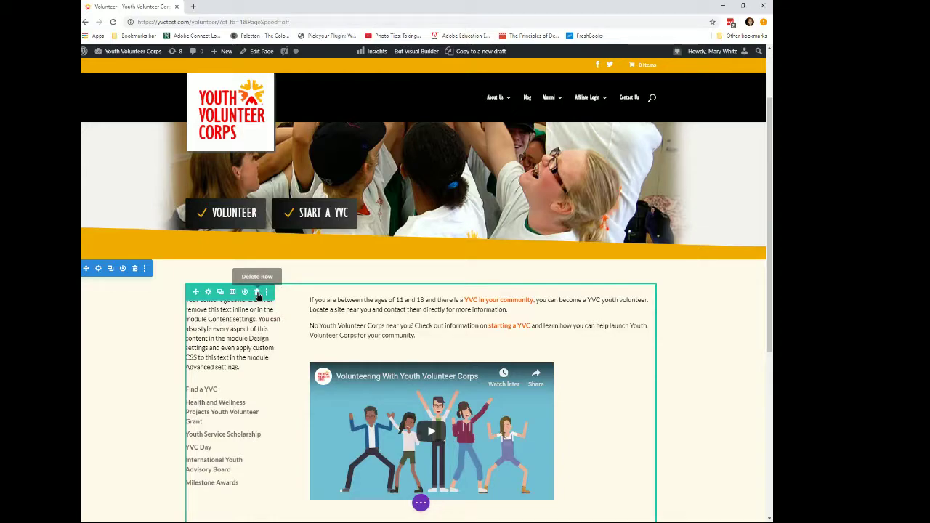
# - Delete the row containing the placeholder text, the sidebar menu and the video
pyautogui.click(257, 292)
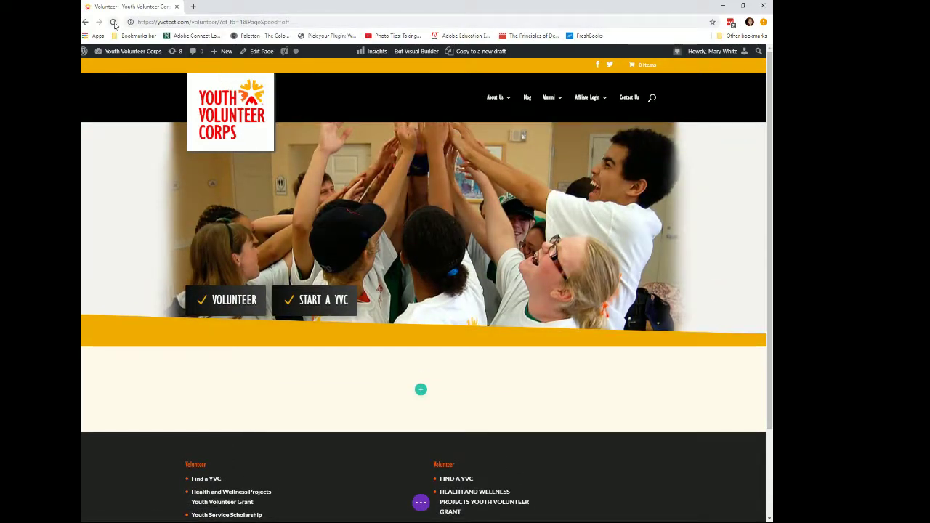
# - Undo the deletion of the row holding the placeholder text, side menu and video on the Volunteer page
pyautogui.moveTo(338, 376)
pyautogui.scroll(-2, 330, 371)
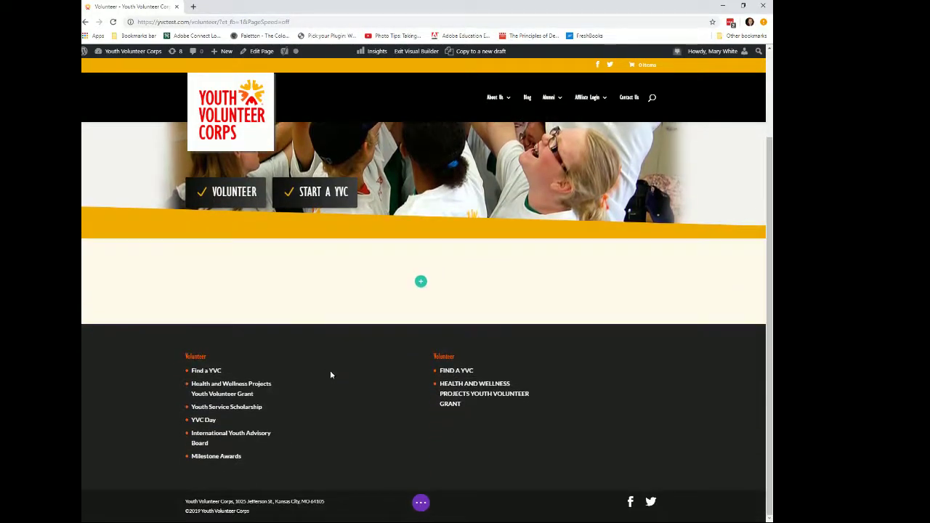
pyautogui.scroll(2, 261, 323)
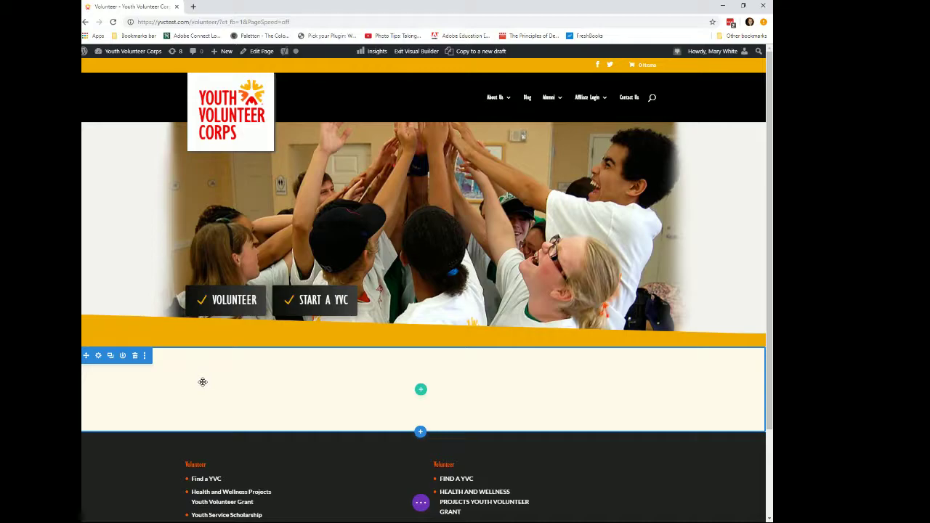
pyautogui.hotkey('ctrl', 'z')
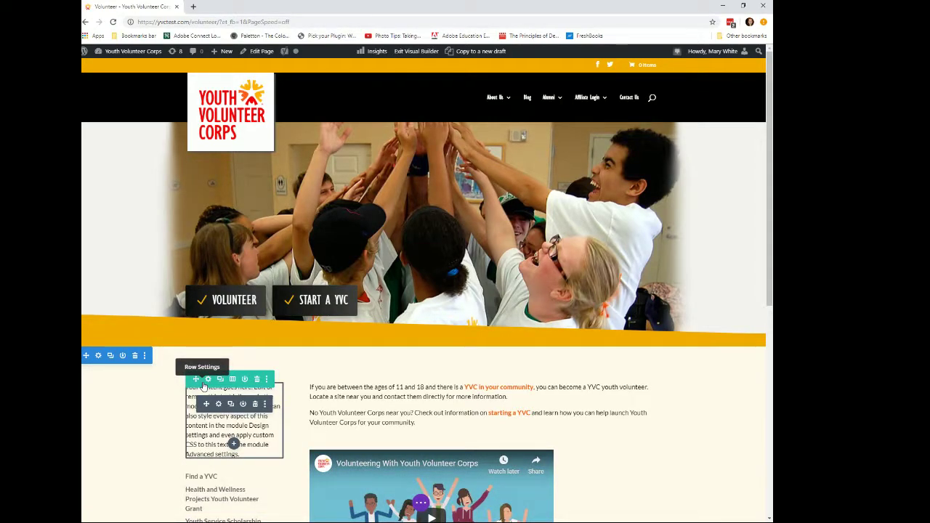
# - Delete only the placeholder text module above the Volunteer side menu, then save the page and exit the Visual Builder
pyautogui.click(254, 406)
pyautogui.moveTo(343, 391); pyautogui.dragTo(186, 407)
pyautogui.scroll(-2, 265, 369)
pyautogui.scroll(1, 265, 368)
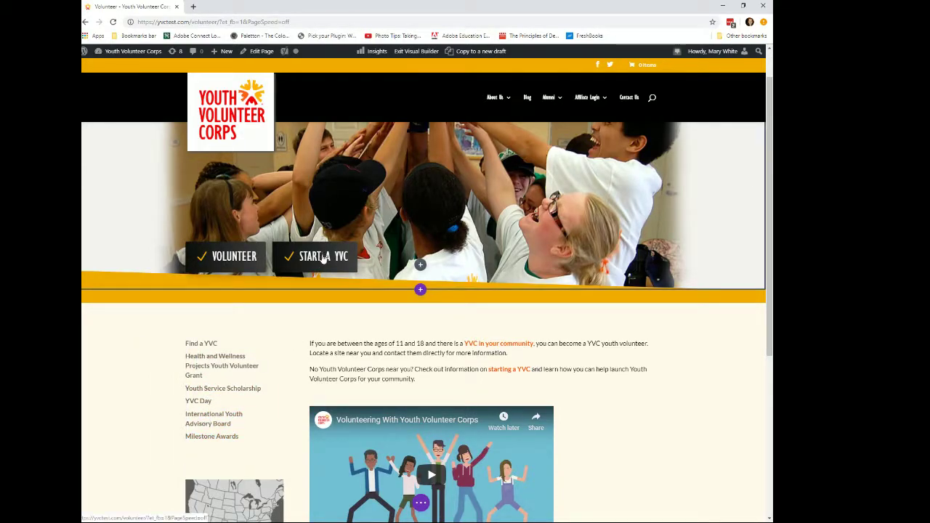
pyautogui.click(418, 51)
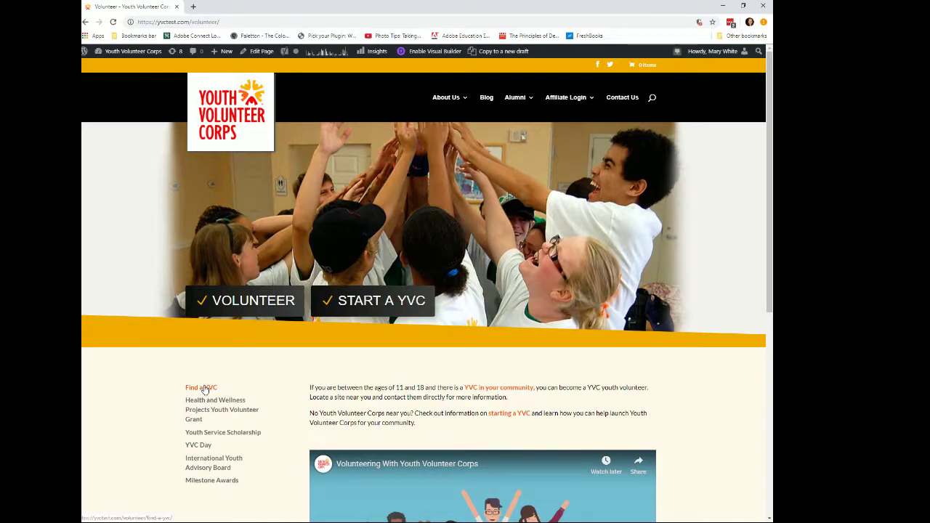
# - Go to the Start a YVC page and start the Visual Builder there using the existing page content
pyautogui.click(356, 305)
pyautogui.click(251, 308)
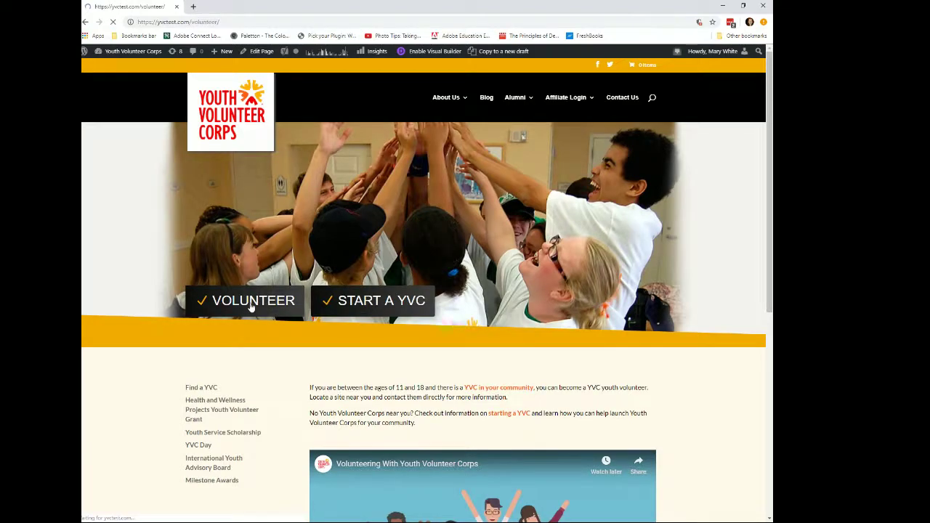
pyautogui.click(245, 101)
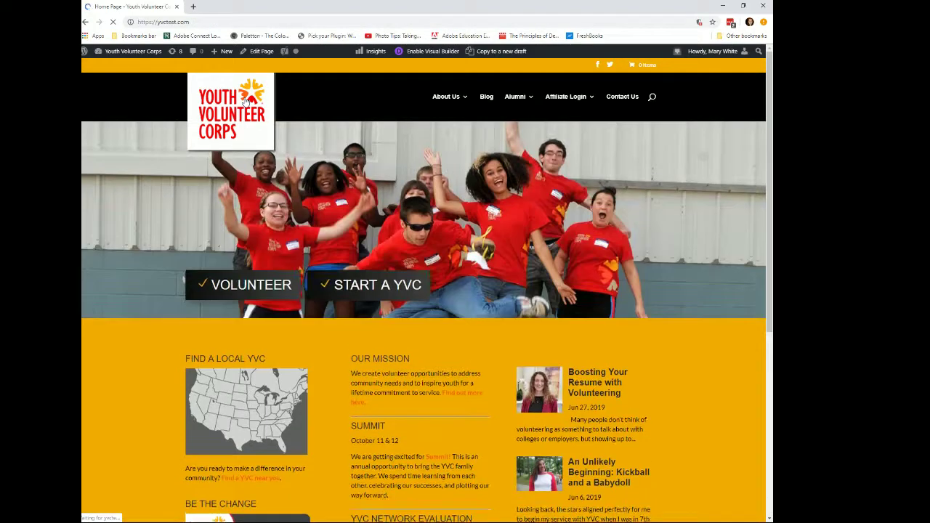
pyautogui.click(368, 303)
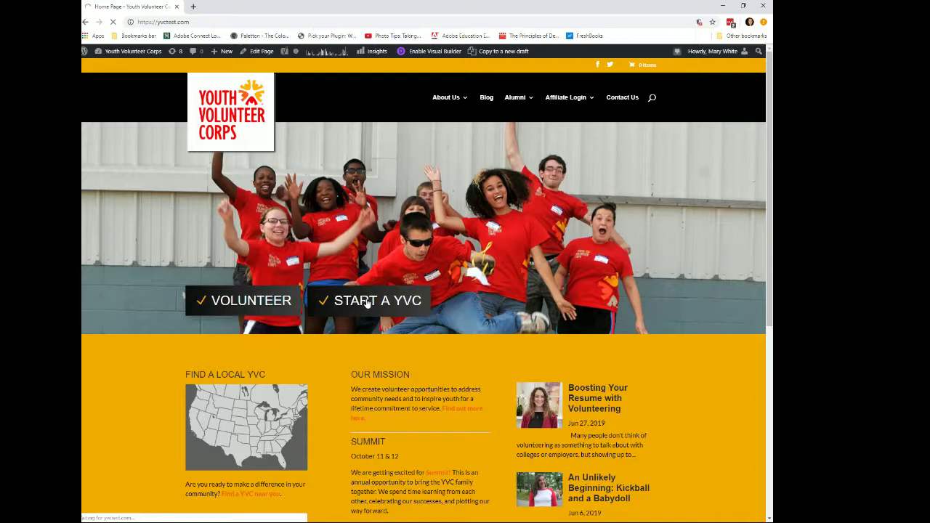
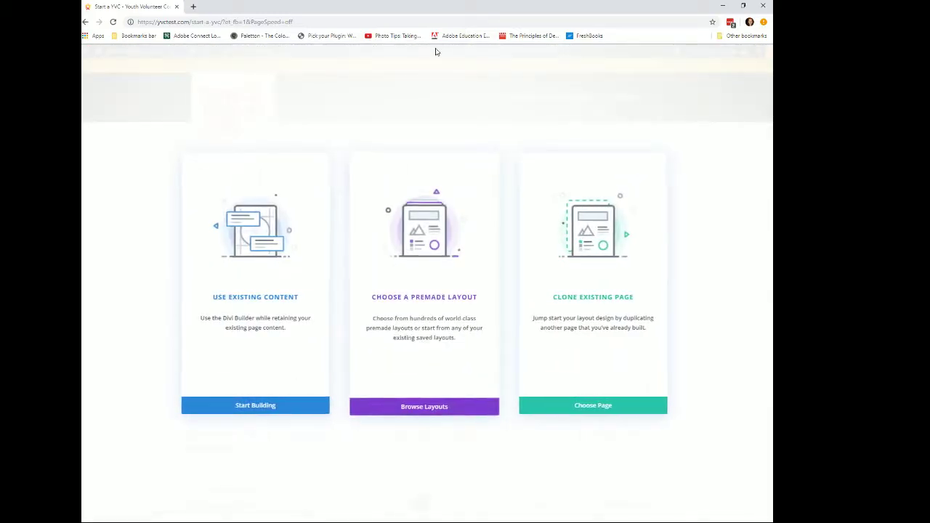
pyautogui.click(270, 410)
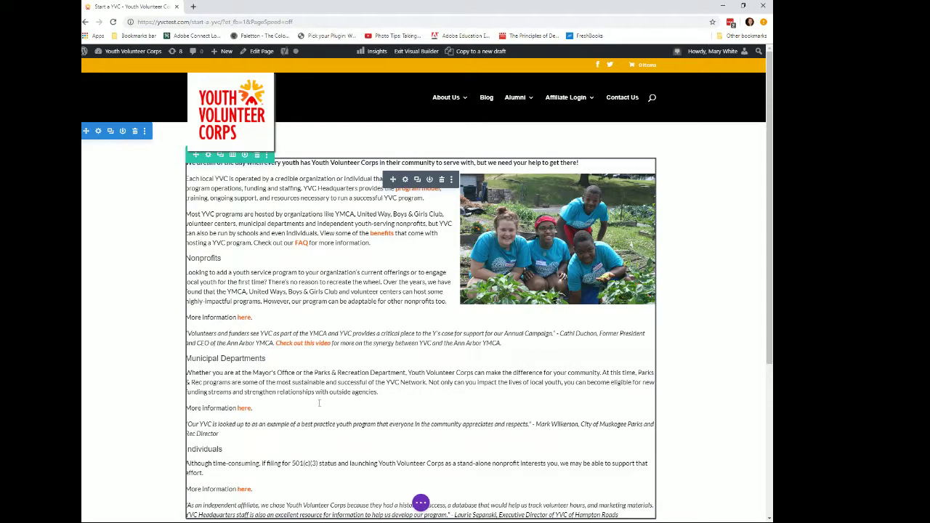
# - Insert the saved "Page Header #2" section from the library and move it above the Start a YVC page's content
pyautogui.scroll(-3, 420, 363)
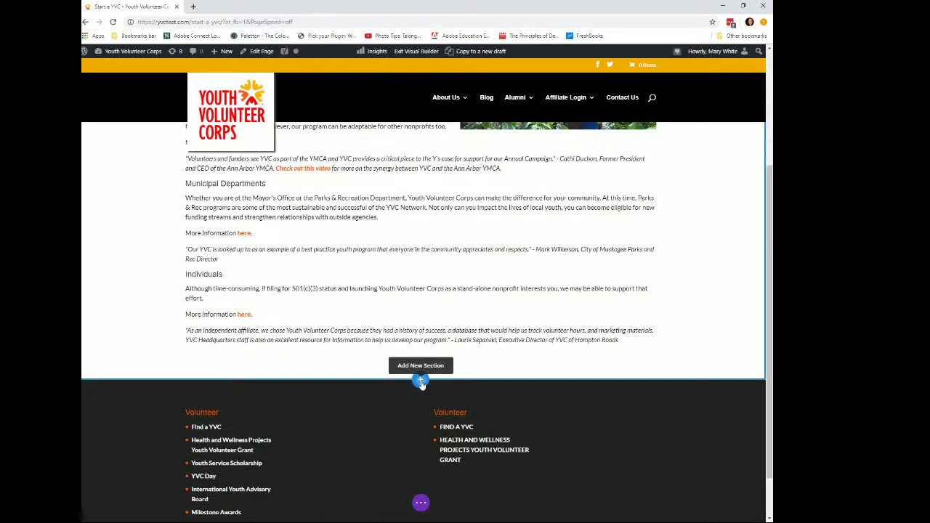
pyautogui.click(420, 380)
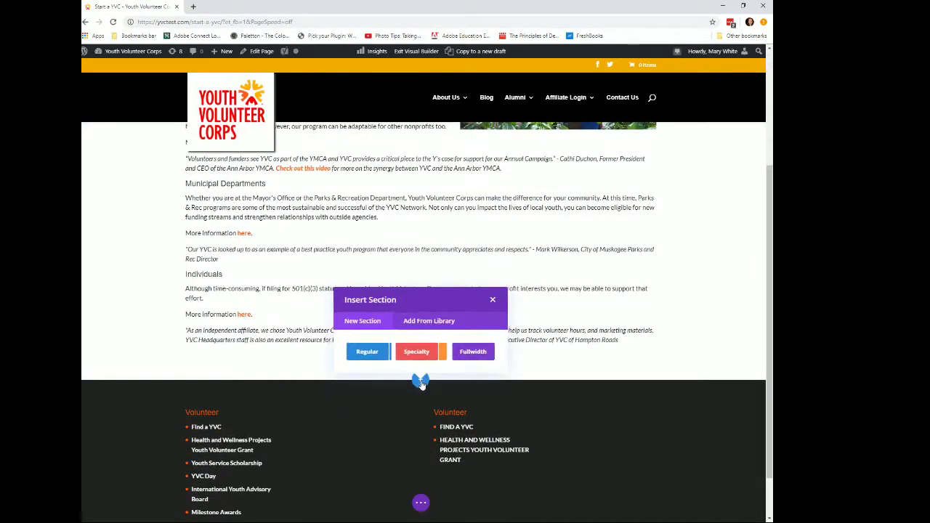
pyautogui.click(446, 323)
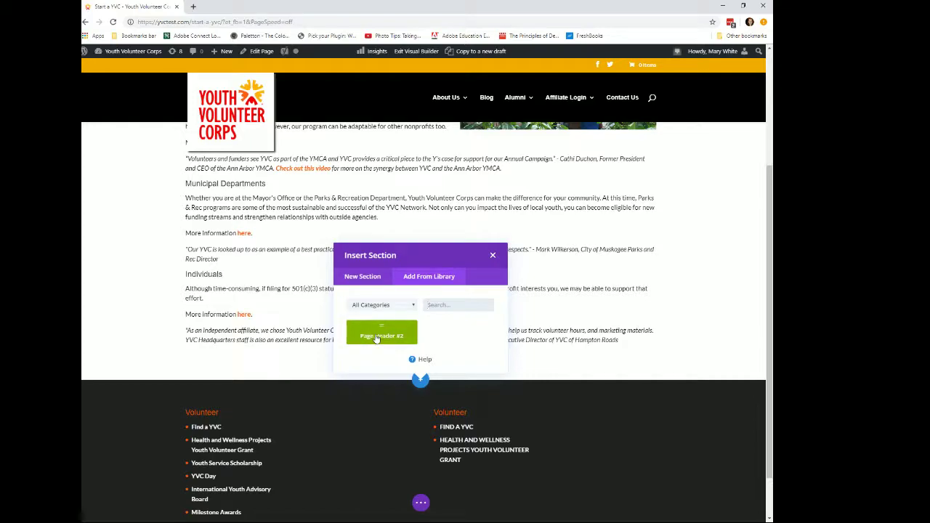
pyautogui.click(375, 335)
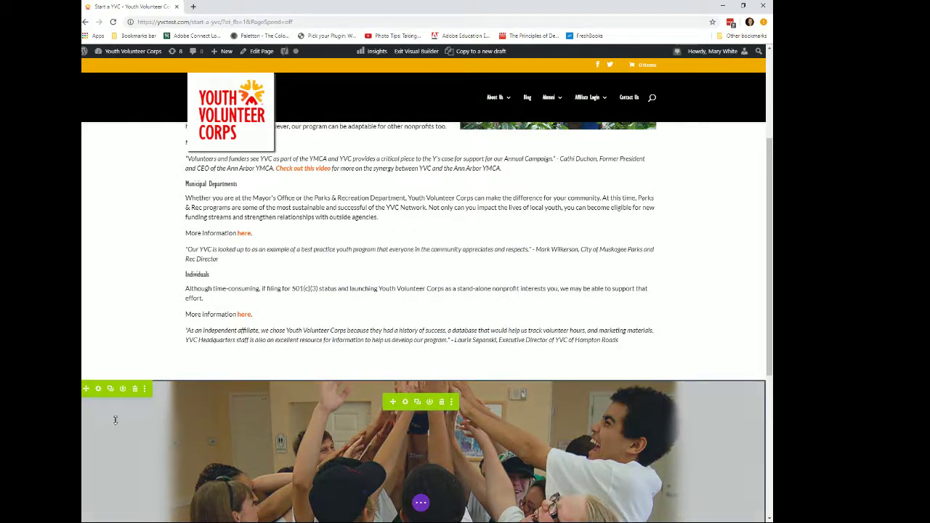
pyautogui.moveTo(89, 351); pyautogui.dragTo(412, 117)
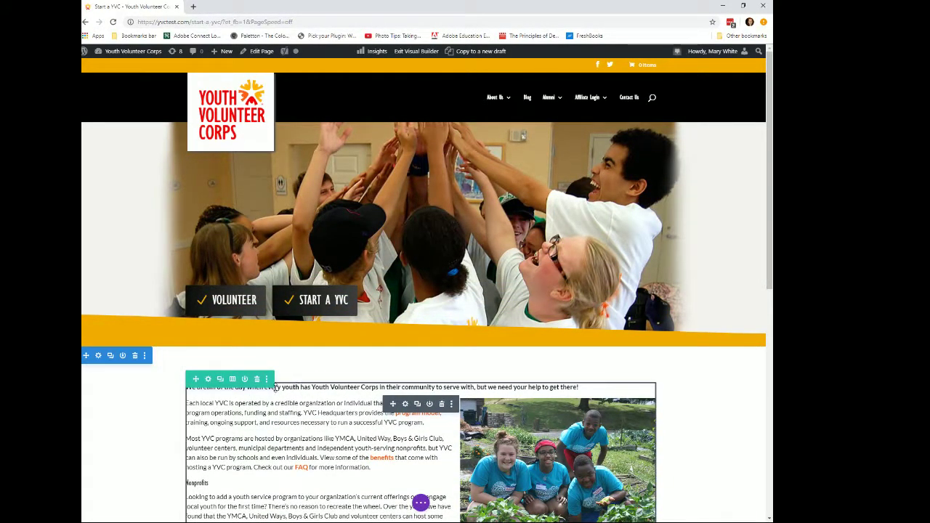
# - Change the content row to a one-quarter and three-quarter column layout and move the text module into the wide column
pyautogui.click(232, 379)
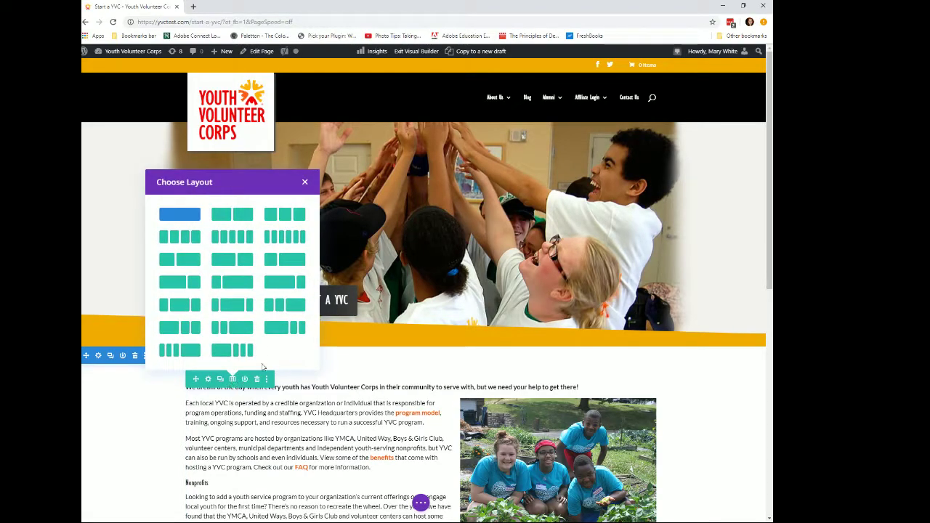
pyautogui.click(233, 288)
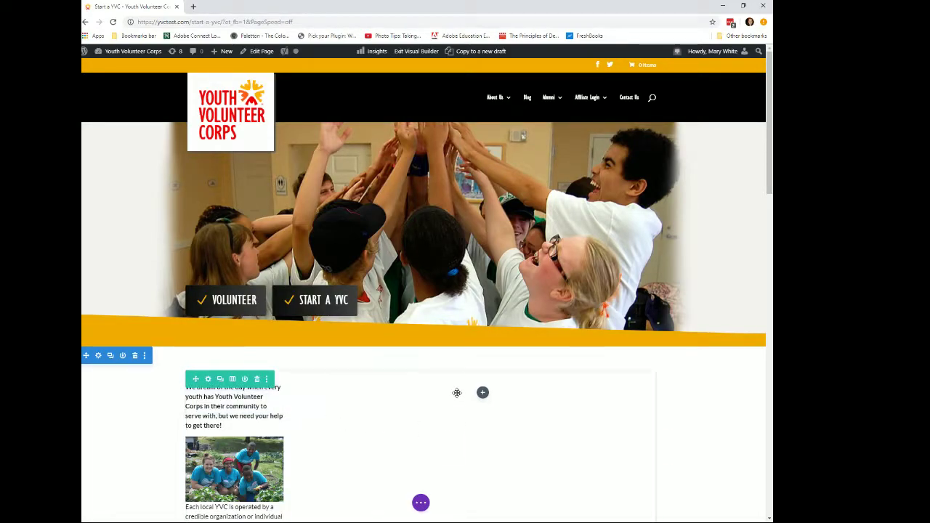
pyautogui.moveTo(206, 404); pyautogui.dragTo(348, 413)
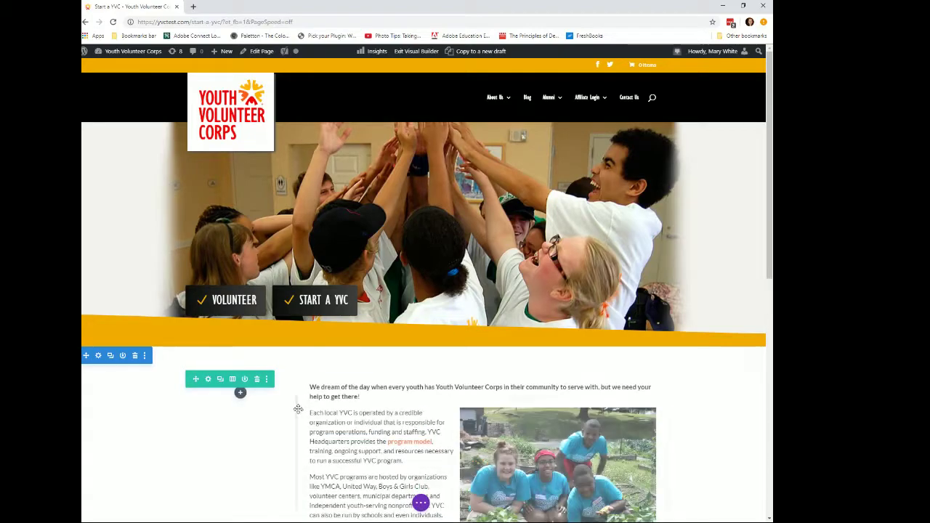
# - Insert a Sidebar module in the empty narrow column beside the Start a YVC text
pyautogui.click(239, 393)
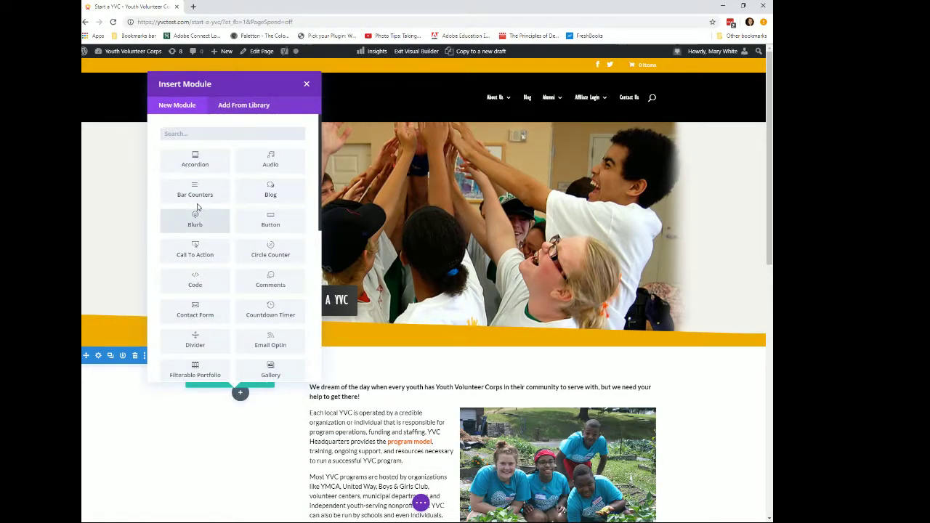
pyautogui.scroll(-5, 197, 261)
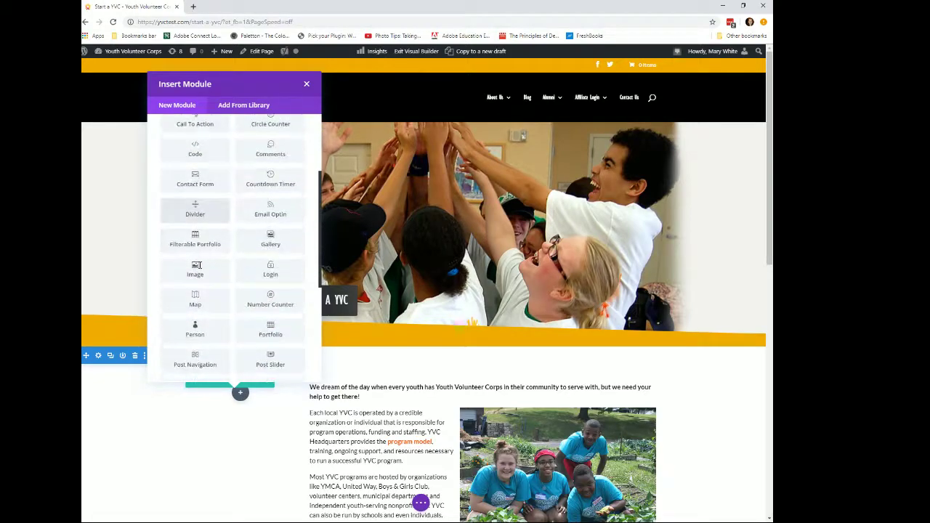
pyautogui.click(194, 276)
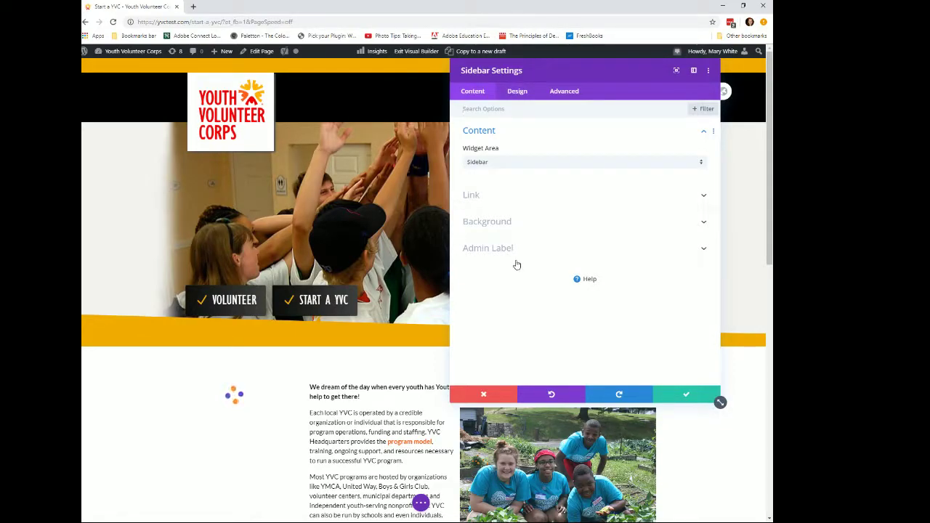
# - Set the Sidebar module's widget area to "start a yvc menu", then save the page and exit the Visual Builder
pyautogui.click(701, 167)
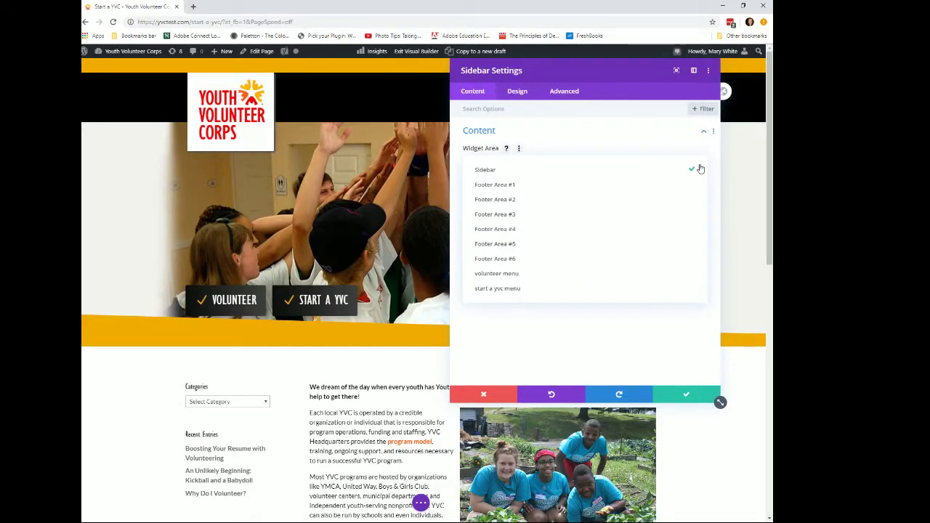
pyautogui.click(514, 288)
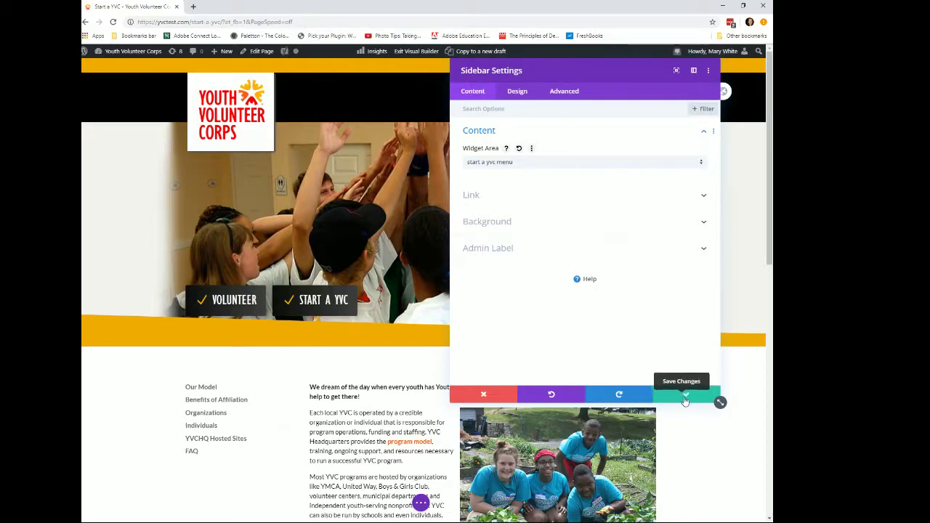
pyautogui.click(685, 402)
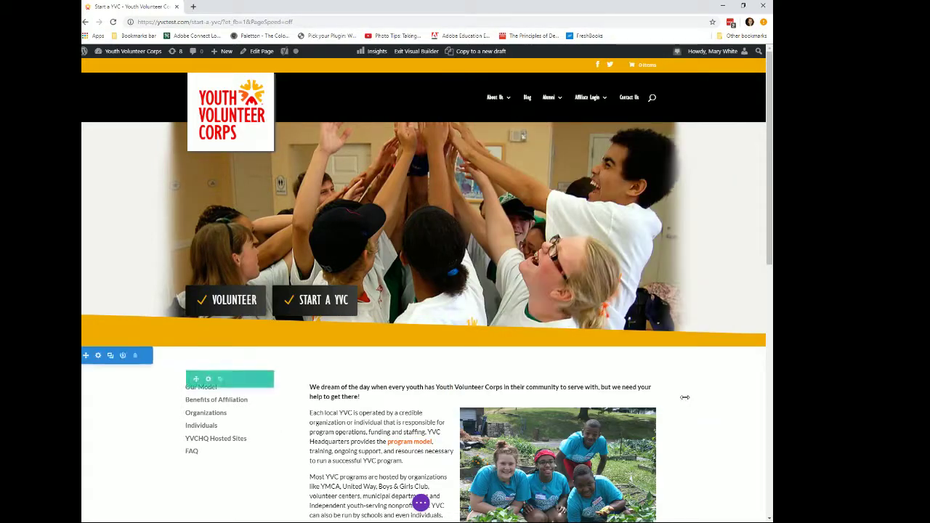
pyautogui.click(420, 51)
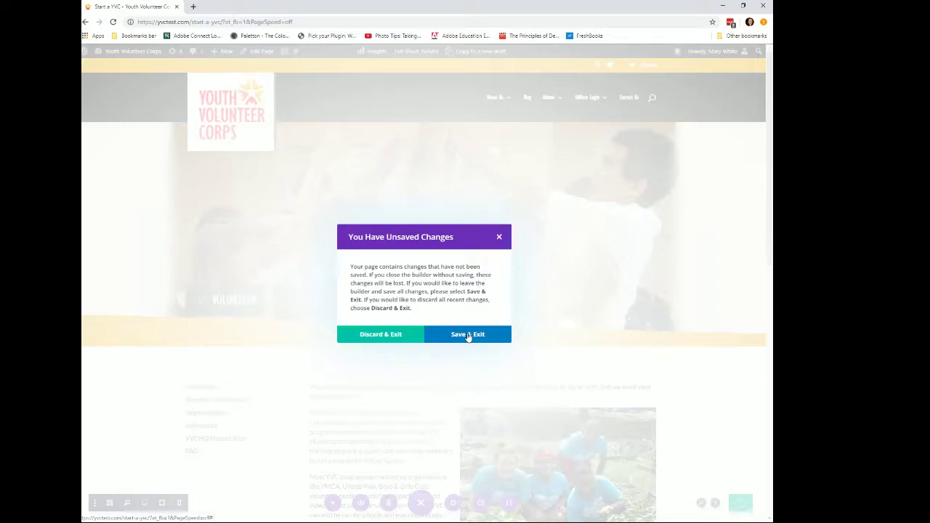
pyautogui.click(468, 335)
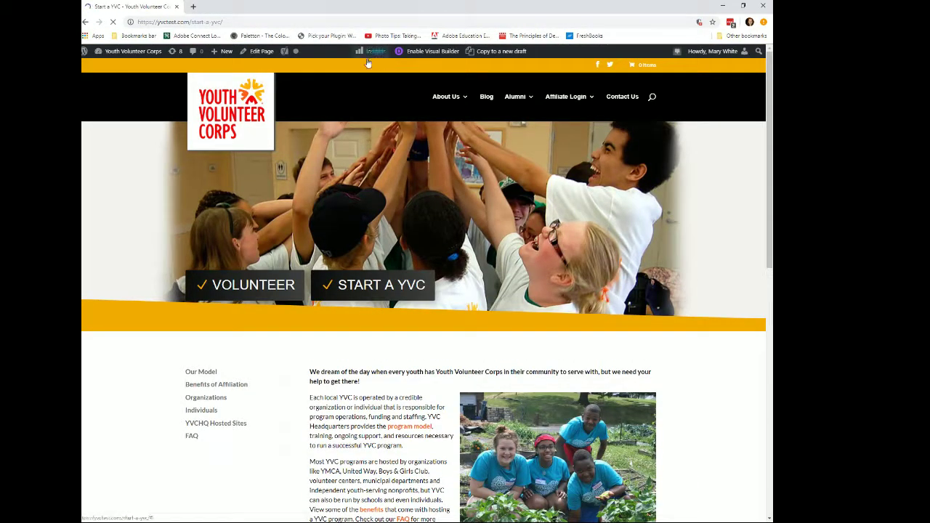
# - In the site's widget settings, title the Custom Menu widget in the "volunteer menu" area VOLUNTEER and save it
pyautogui.moveTo(130, 52)
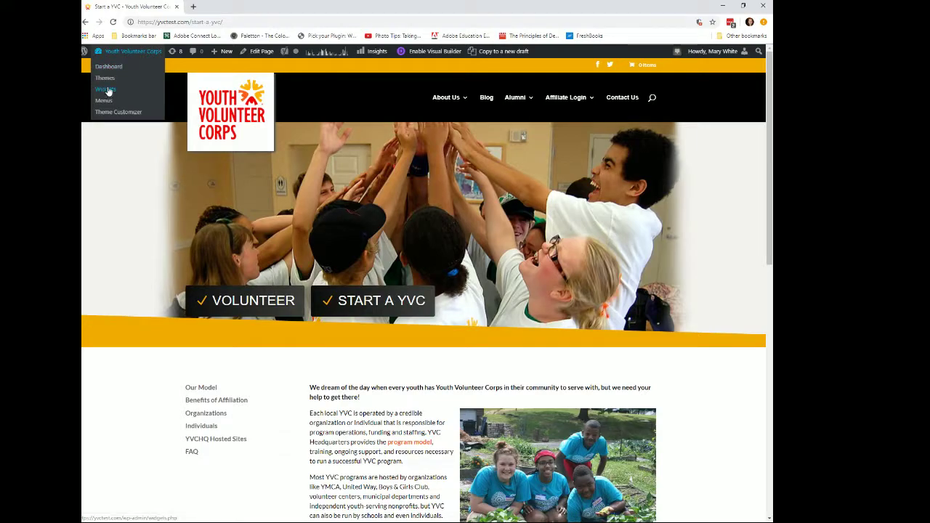
pyautogui.click(106, 89)
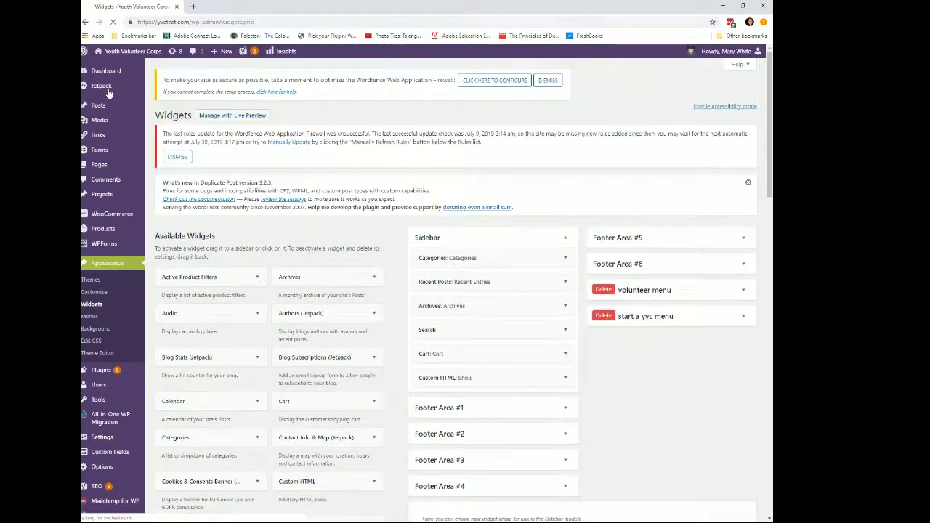
pyautogui.click(743, 292)
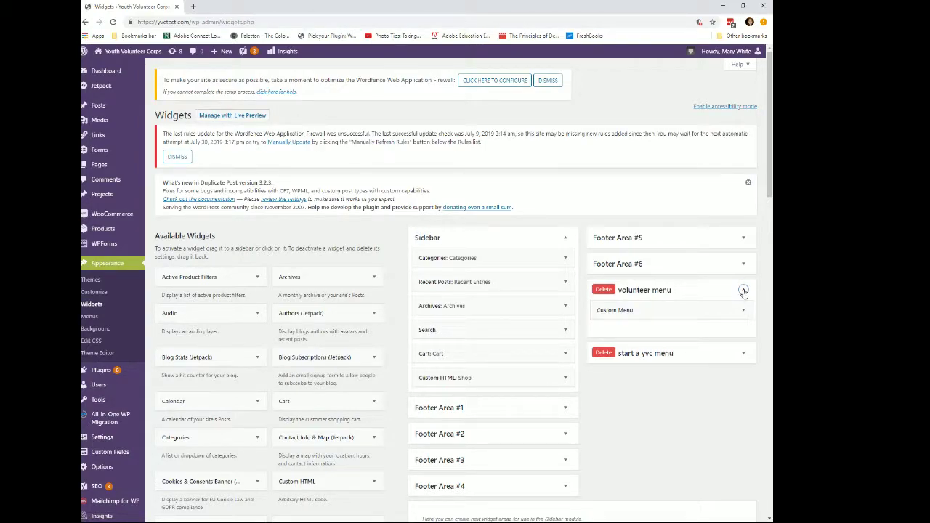
pyautogui.click(743, 310)
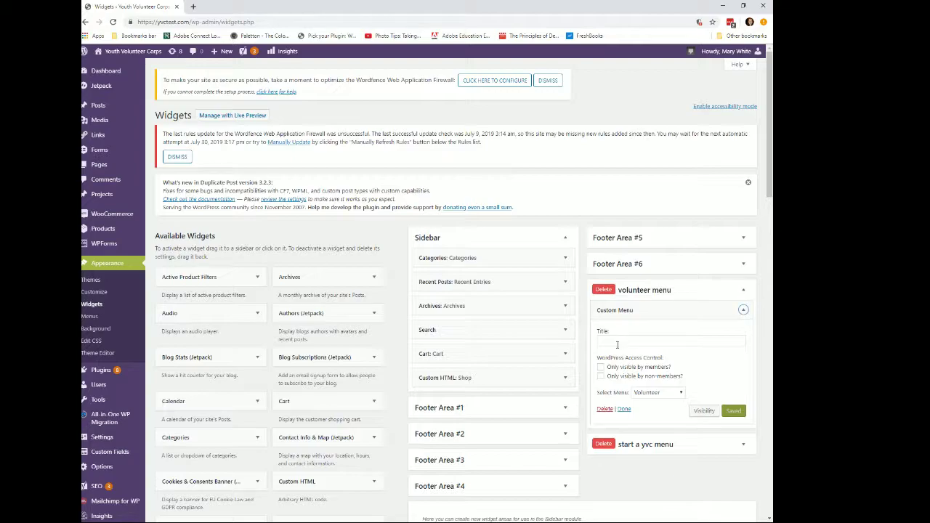
pyautogui.click(616, 339)
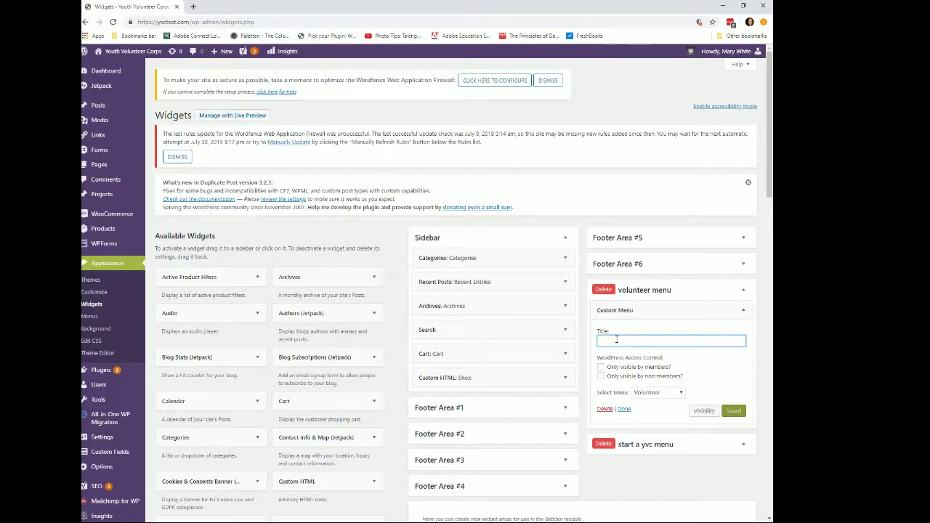
pyautogui.write('VOLUNTEER')
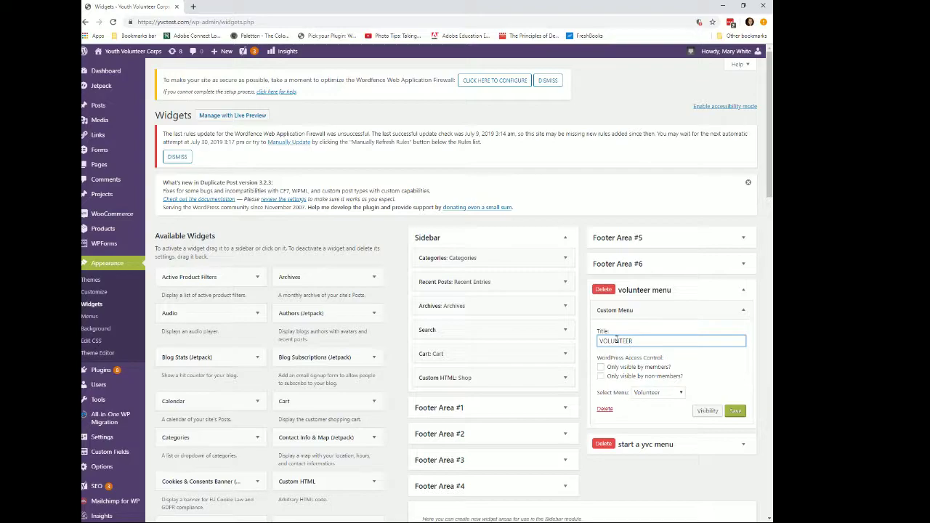
pyautogui.click(720, 365)
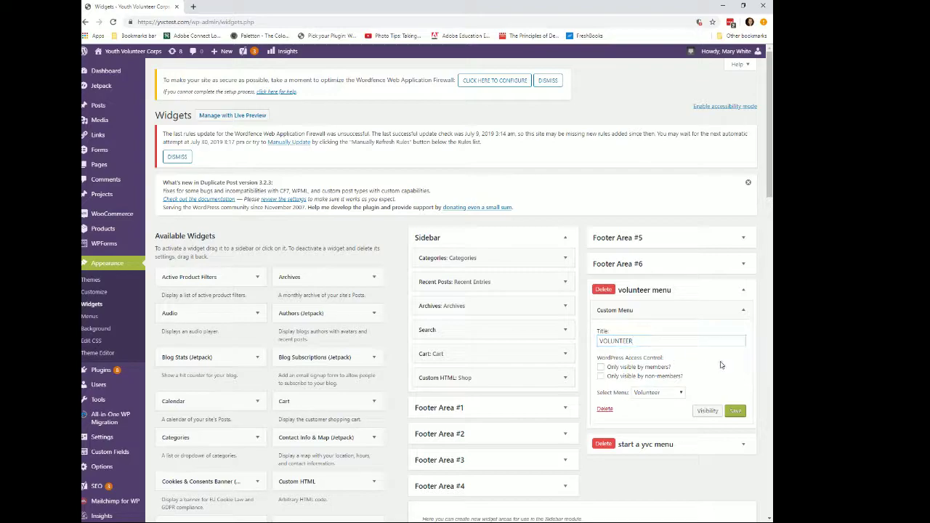
pyautogui.click(737, 412)
# - Title the Custom Menu widget in the "start a yvc menu" area START A YVC and save it
pyautogui.click(743, 446)
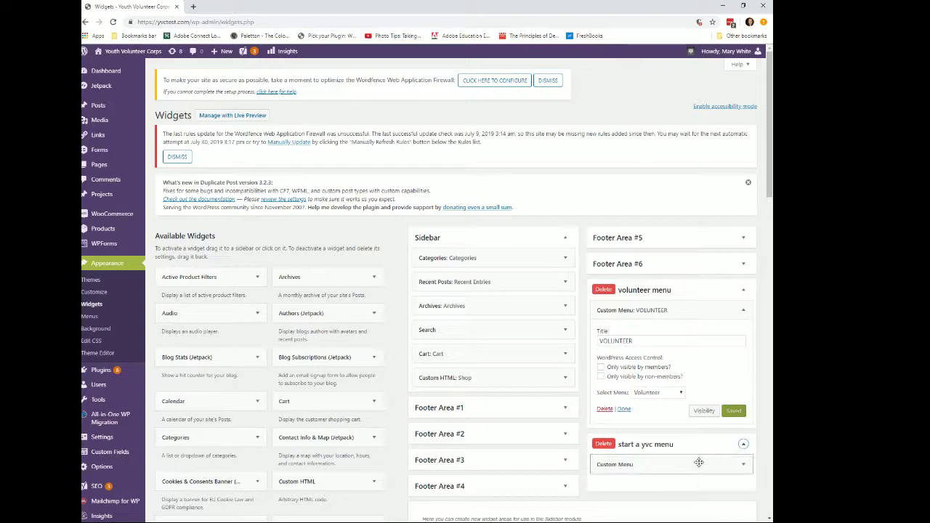
pyautogui.click(743, 465)
pyautogui.scroll(-2, 726, 451)
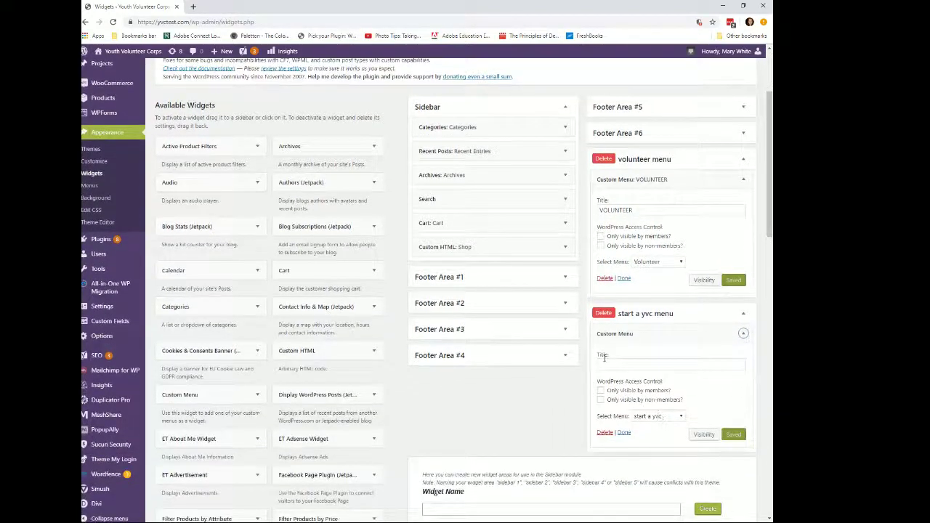
pyautogui.click(609, 364)
pyautogui.write('START')
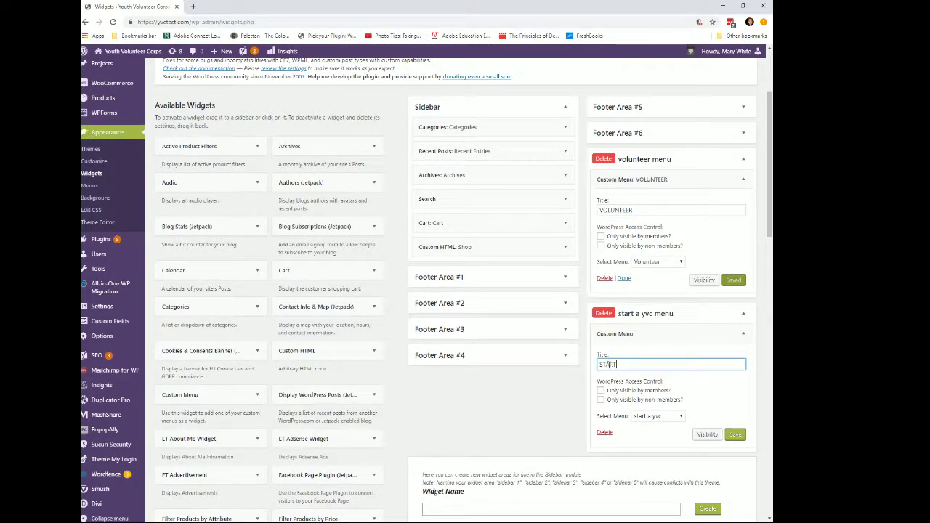
pyautogui.write(' A YVC')
pyautogui.click(737, 435)
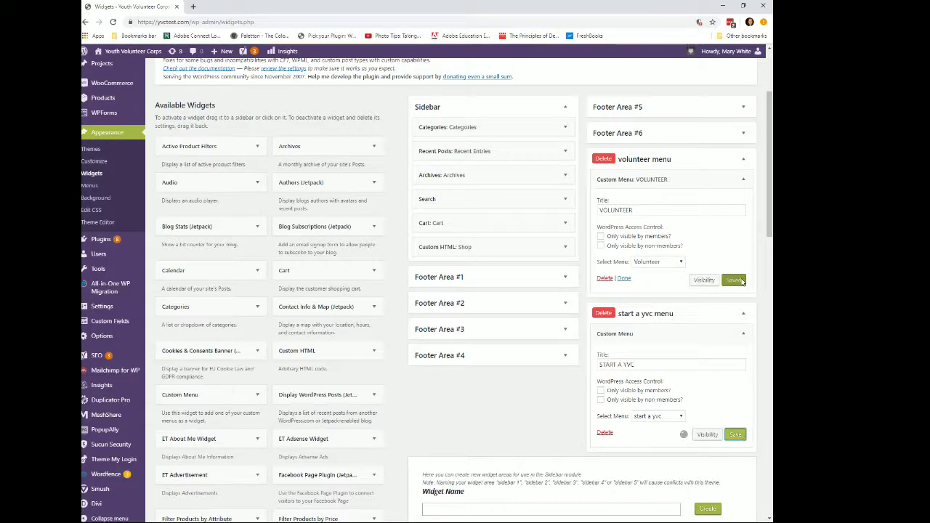
# - Check the side menu's title on the live Volunteer page and bring the second browser window into view
pyautogui.click(131, 56)
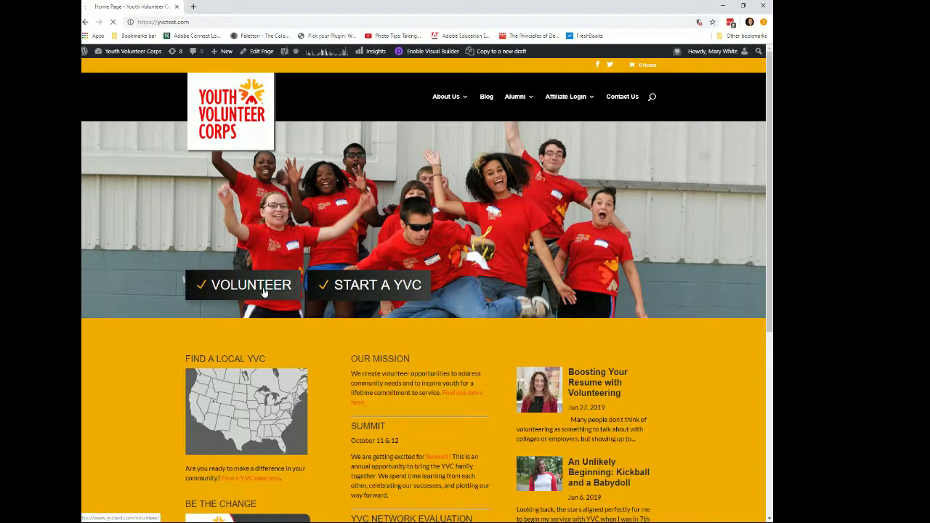
pyautogui.click(264, 291)
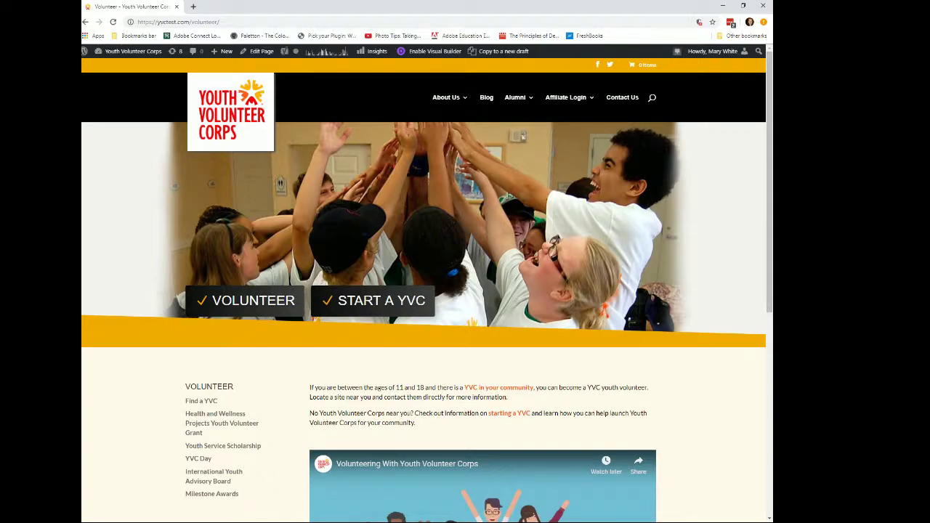
pyautogui.moveTo(929, 58); pyautogui.dragTo(724, 87)
pyautogui.click(725, 87)
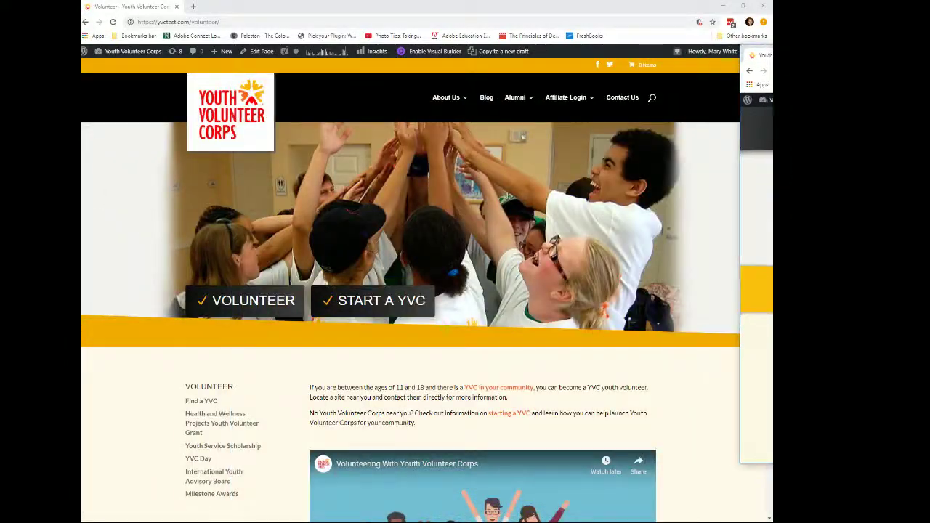